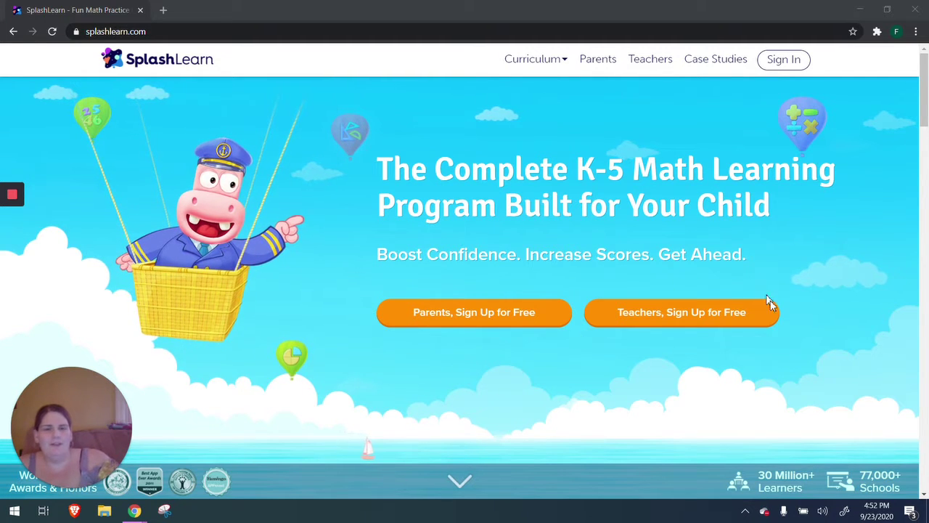
# Step: Go to the teacher sign-up page and log in to the existing teacher account with the prefilled credentials
pyautogui.click(670, 317)
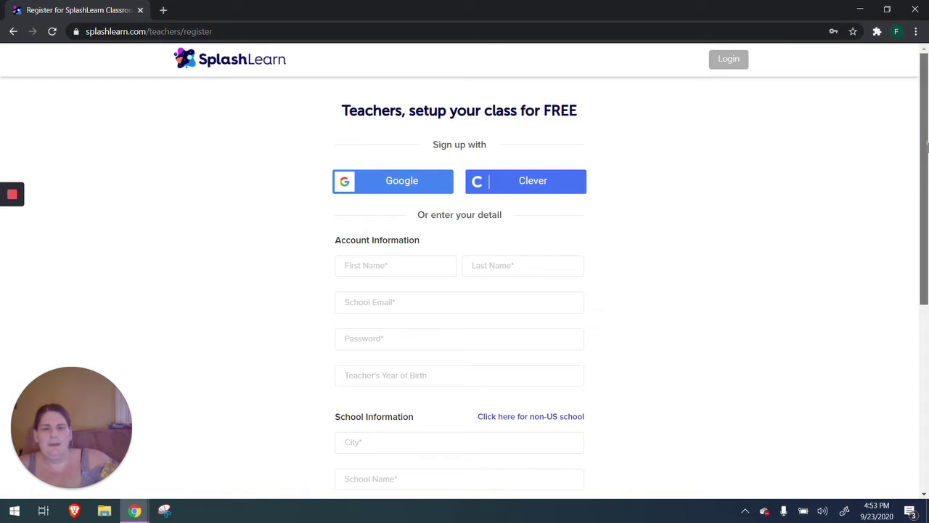
pyautogui.moveTo(927, 168); pyautogui.dragTo(925, 125)
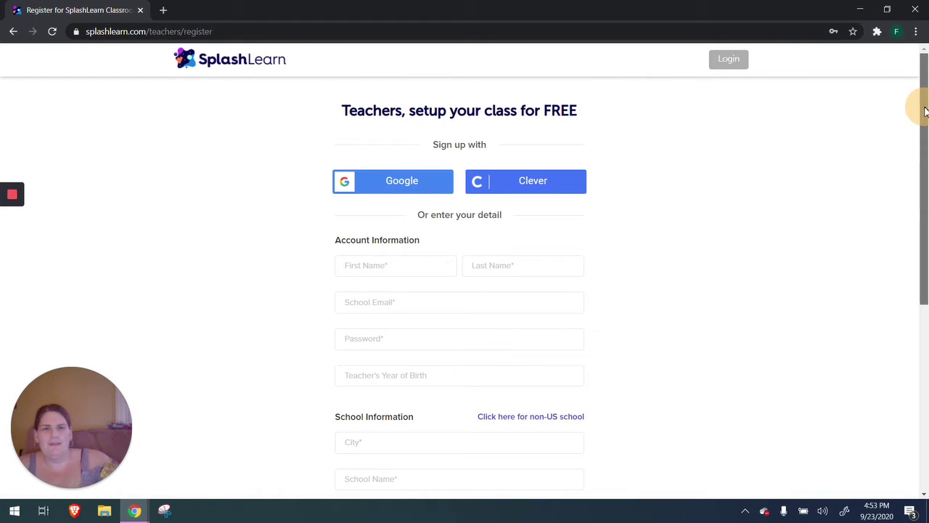
pyautogui.click(732, 62)
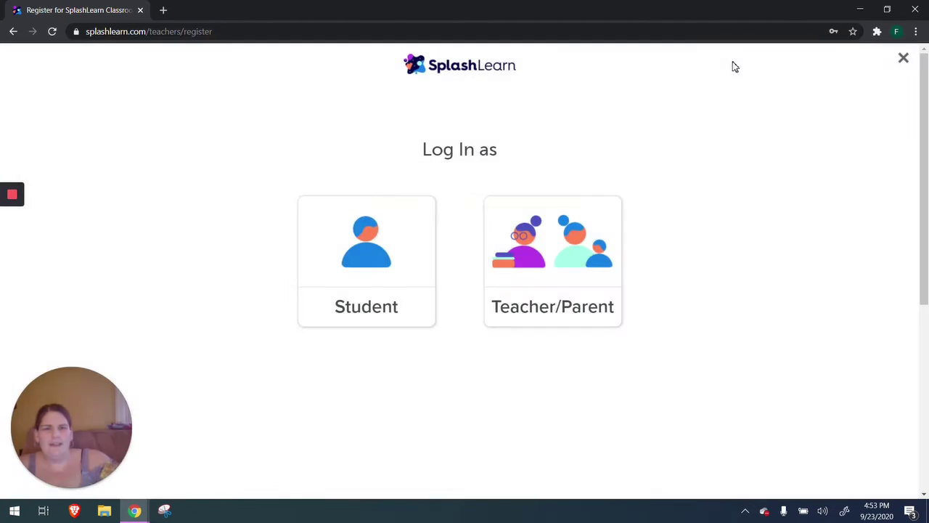
pyautogui.click(585, 245)
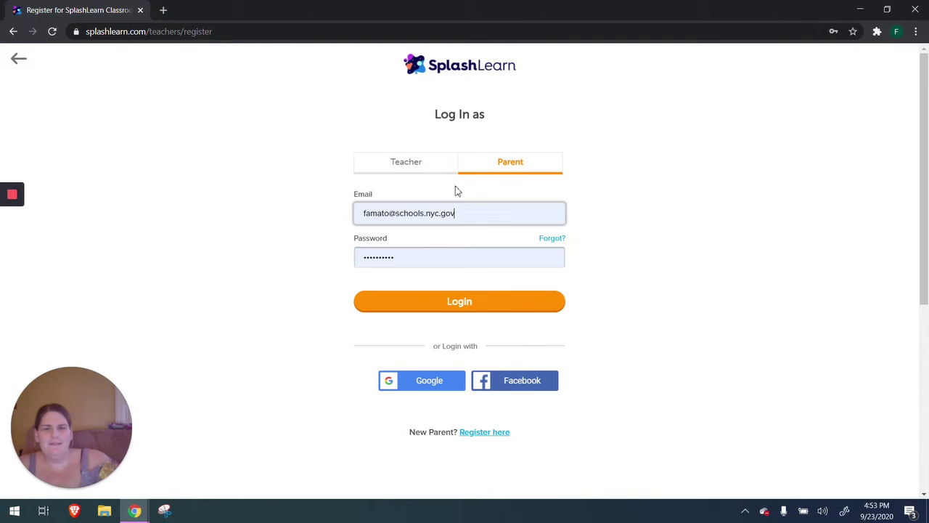
pyautogui.click(411, 164)
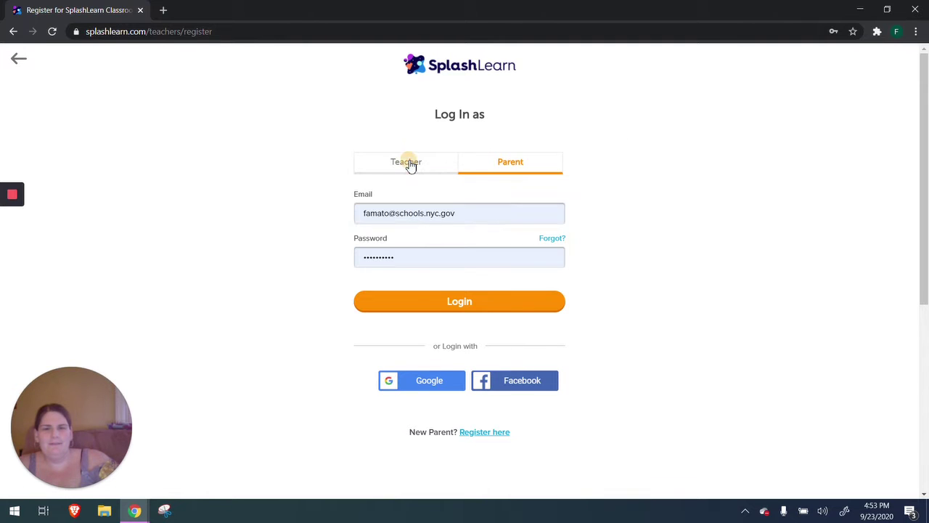
pyautogui.click(451, 310)
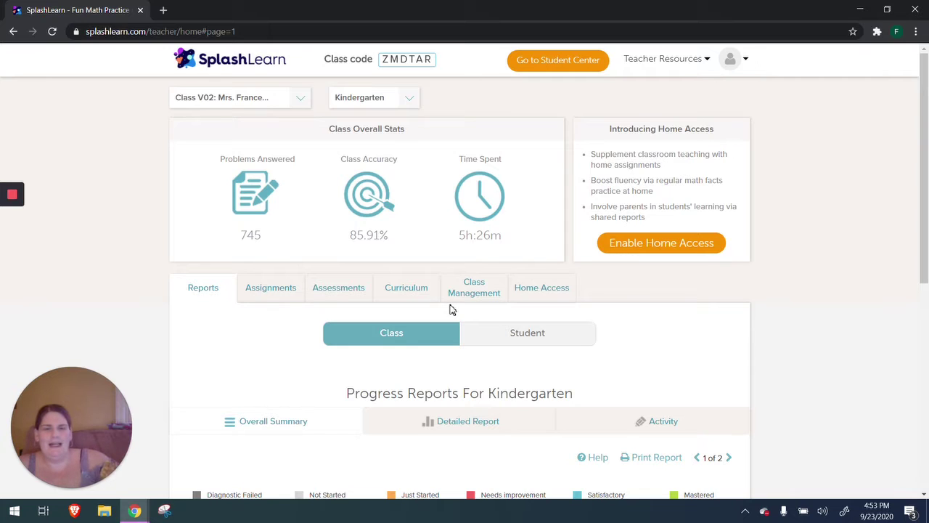
# Step: Create a new Kindergarten class named STEAM
pyautogui.click(299, 109)
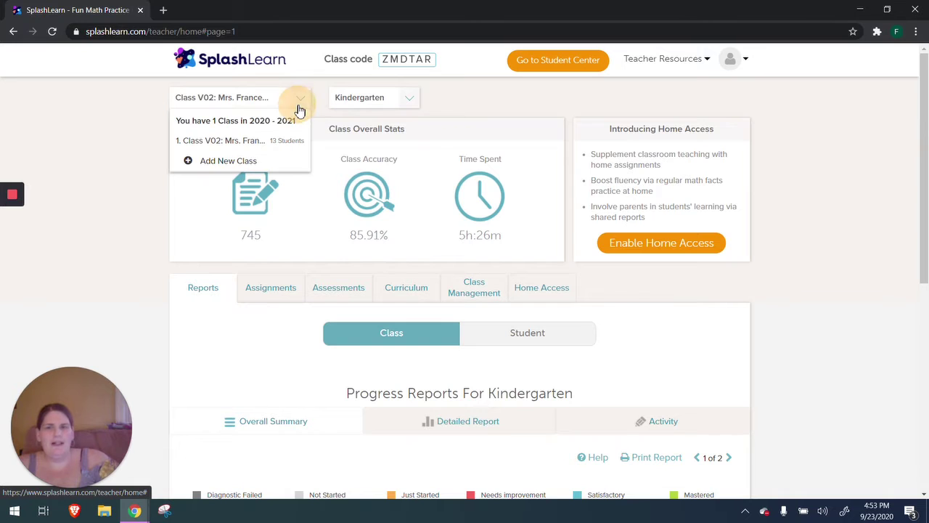
pyautogui.click(226, 161)
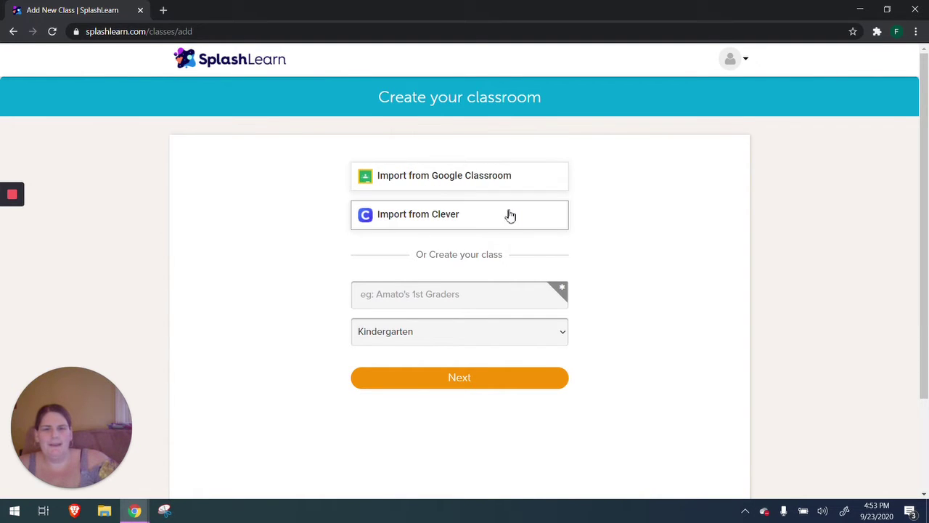
pyautogui.click(481, 291)
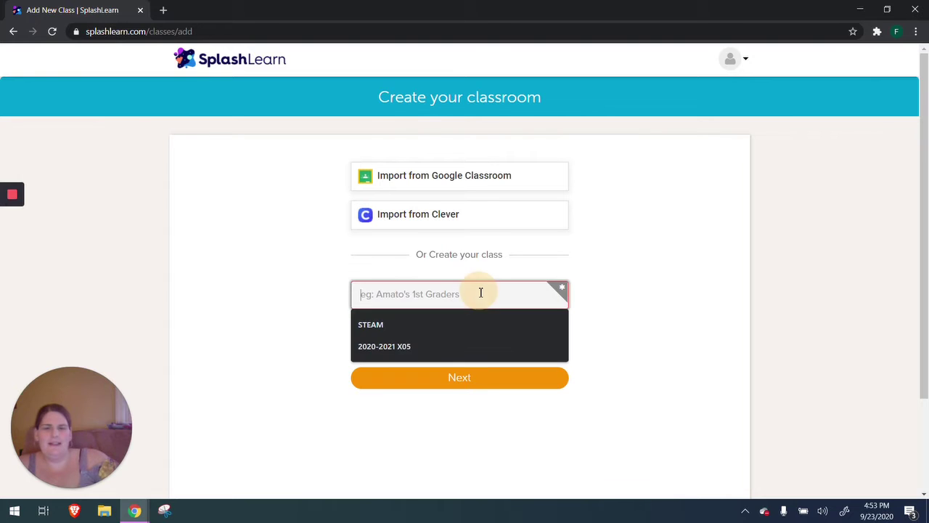
pyautogui.click(387, 324)
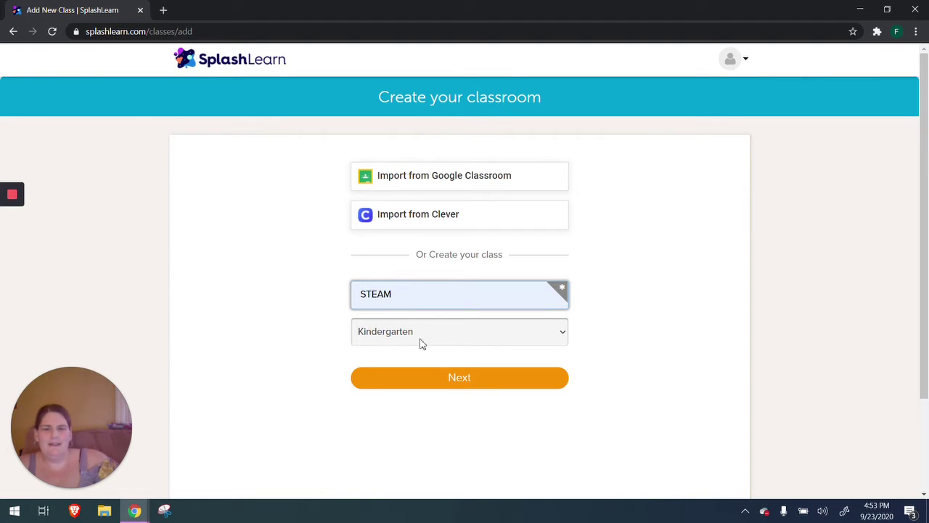
pyautogui.click(486, 379)
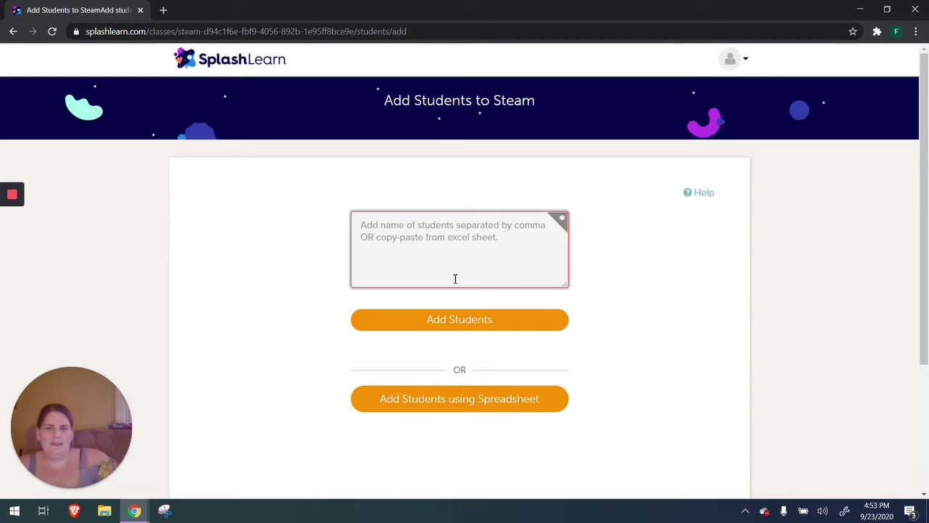
# Step: Add one student to the new class by first name and finish adding students
pyautogui.click(454, 277)
pyautogui.write('Marie')
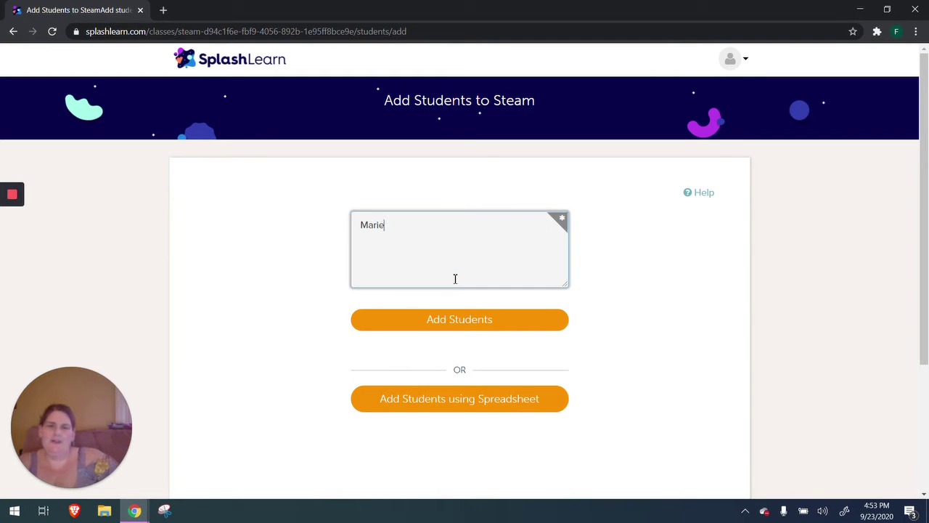
pyautogui.click(479, 319)
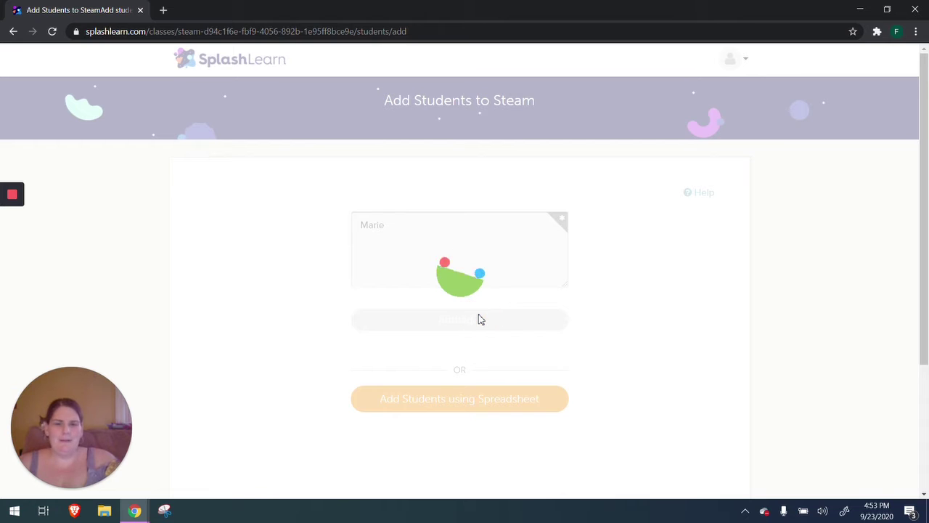
pyautogui.scroll(-3, 479, 317)
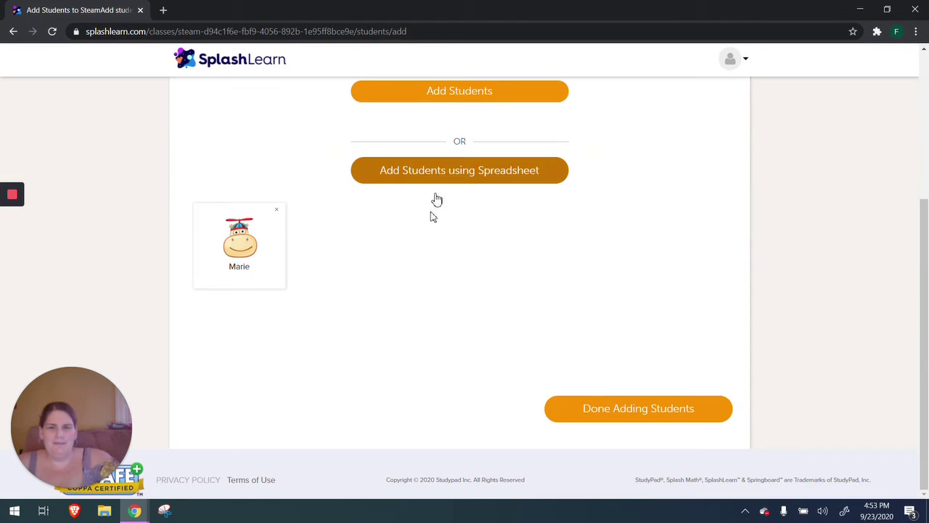
pyautogui.click(633, 412)
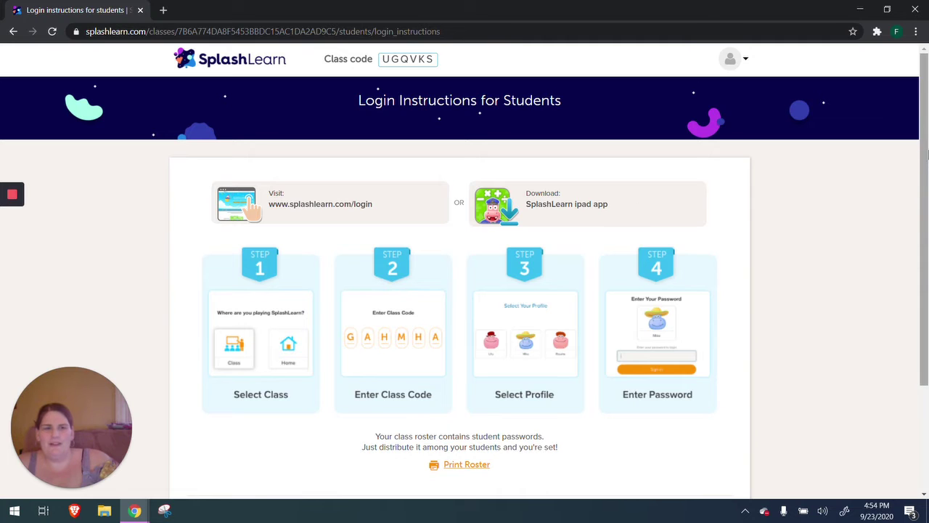
# Step: View the printable roster cards for each student, and close the roster PDF and print options
pyautogui.moveTo(926, 127); pyautogui.dragTo(926, 221)
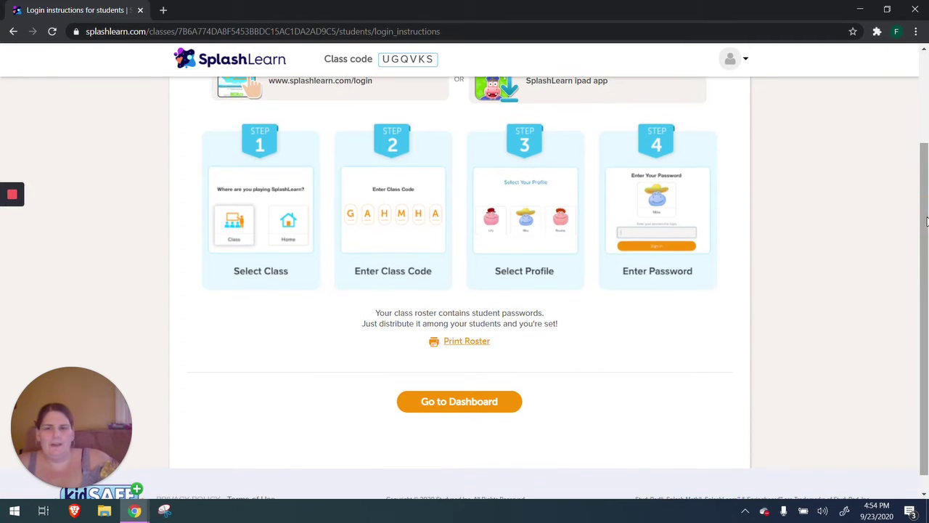
pyautogui.click(459, 349)
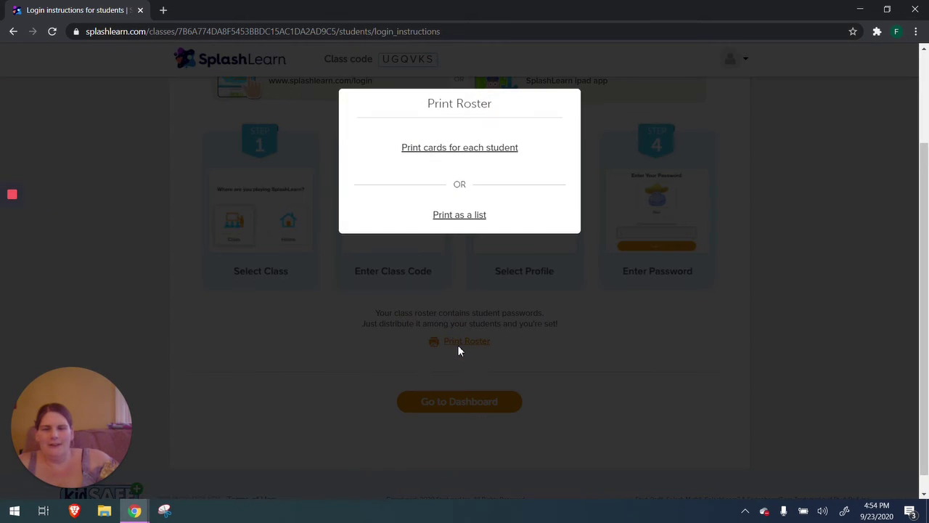
pyautogui.click(472, 150)
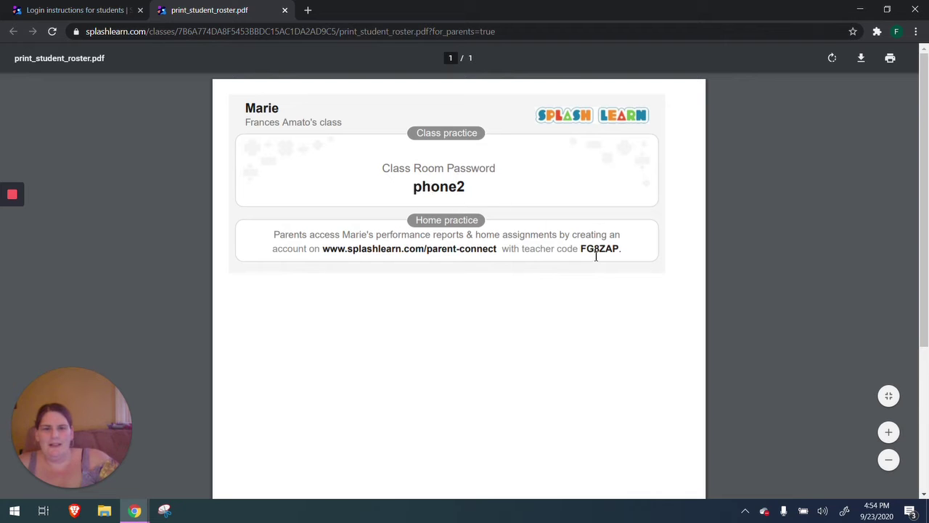
pyautogui.click(285, 10)
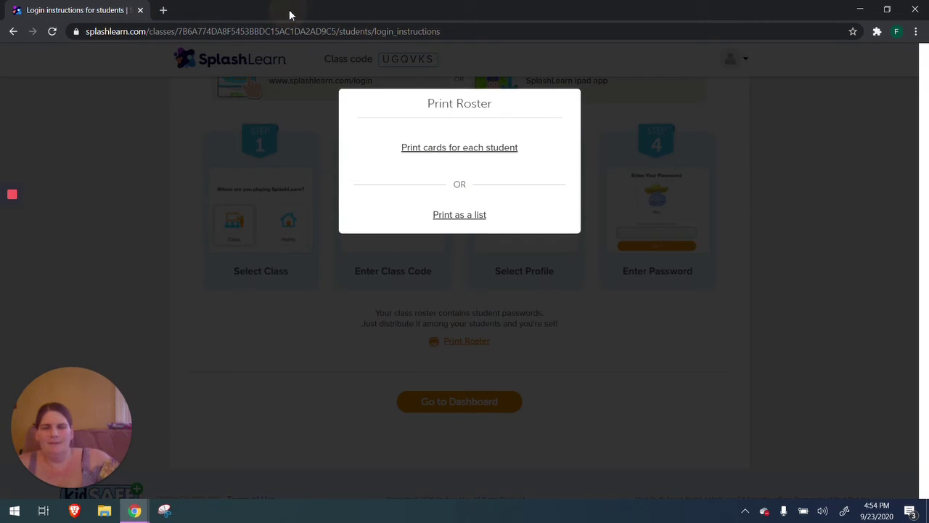
pyautogui.click(617, 296)
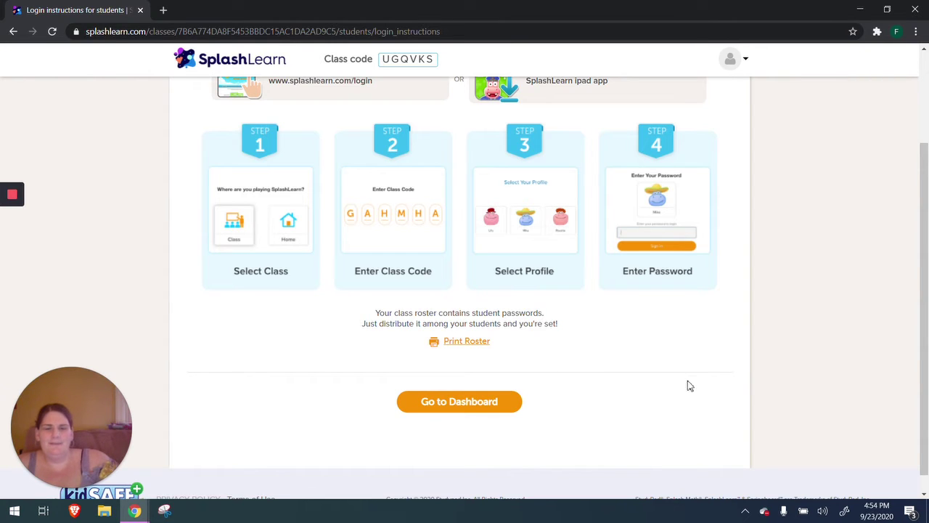
# Step: Go to the teacher dashboard and switch to the Steam class
pyautogui.click(492, 402)
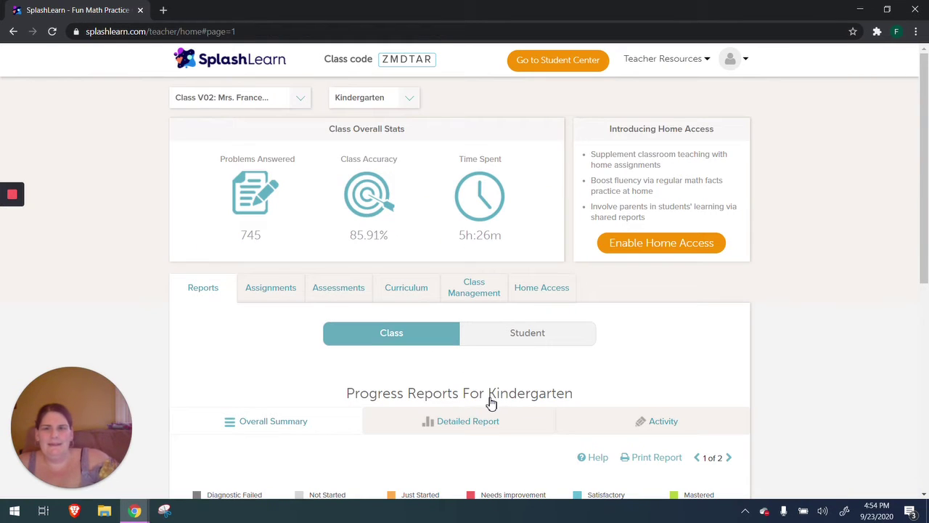
pyautogui.click(256, 103)
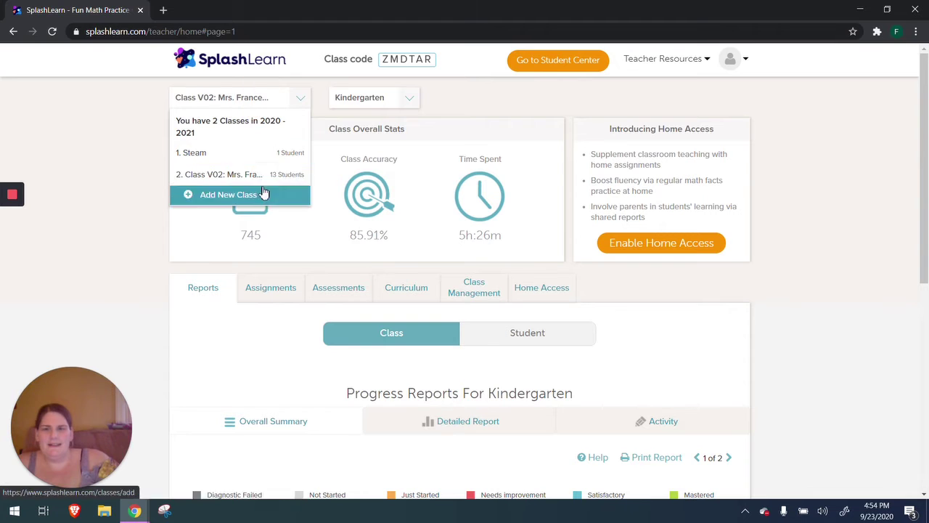
pyautogui.click(242, 157)
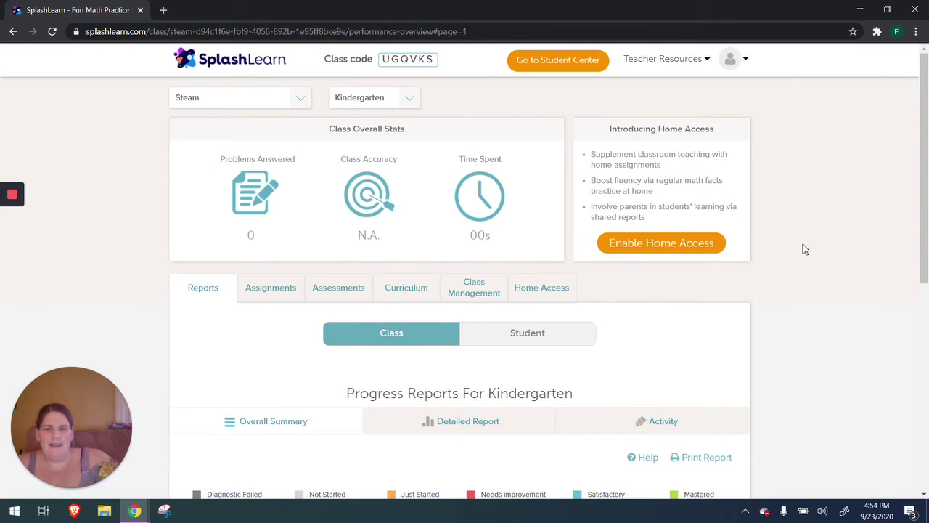
# Step: Look over the Steam class's Kindergarten curriculum chapters and the selectable grade levels
pyautogui.moveTo(924, 118)
pyautogui.mouseDown()
pyautogui.moveTo(926, 233)
pyautogui.moveTo(926, 117)
pyautogui.mouseUp()
pyautogui.click(412, 285)
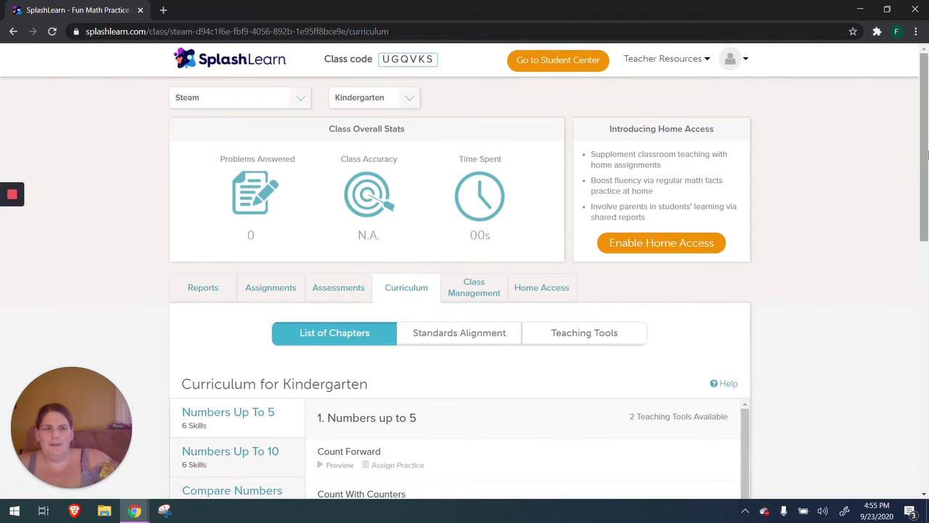
pyautogui.moveTo(926, 149); pyautogui.dragTo(918, 177)
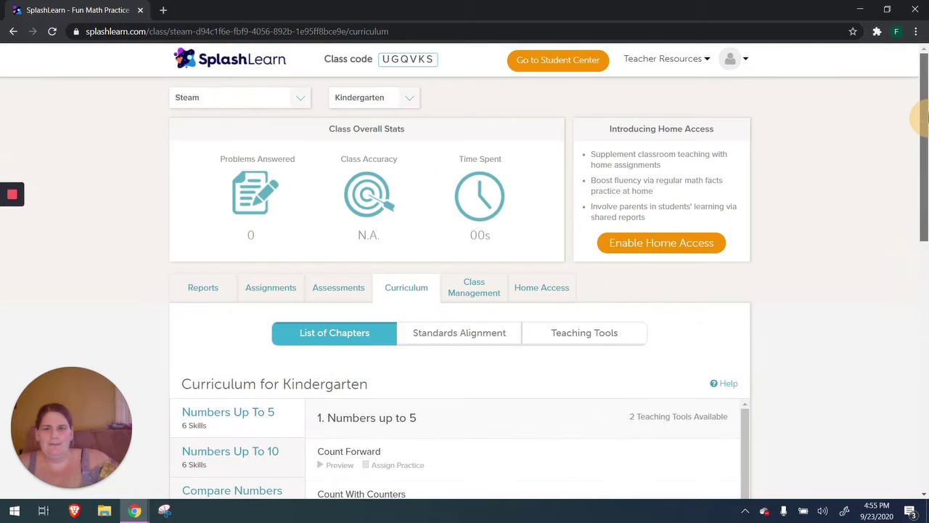
pyautogui.click(408, 97)
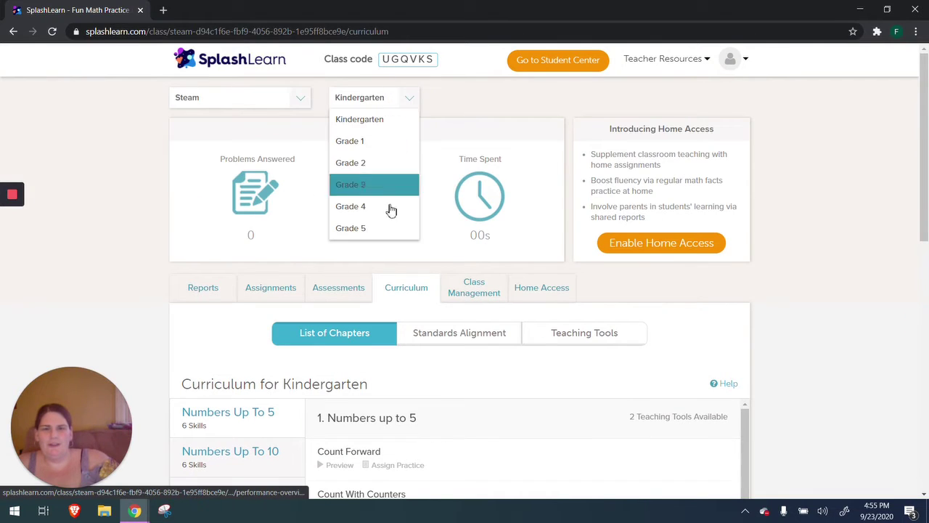
pyautogui.click(481, 129)
# Step: Assign the Counting & Cardinality assessment to the Steam class
pyautogui.click(346, 290)
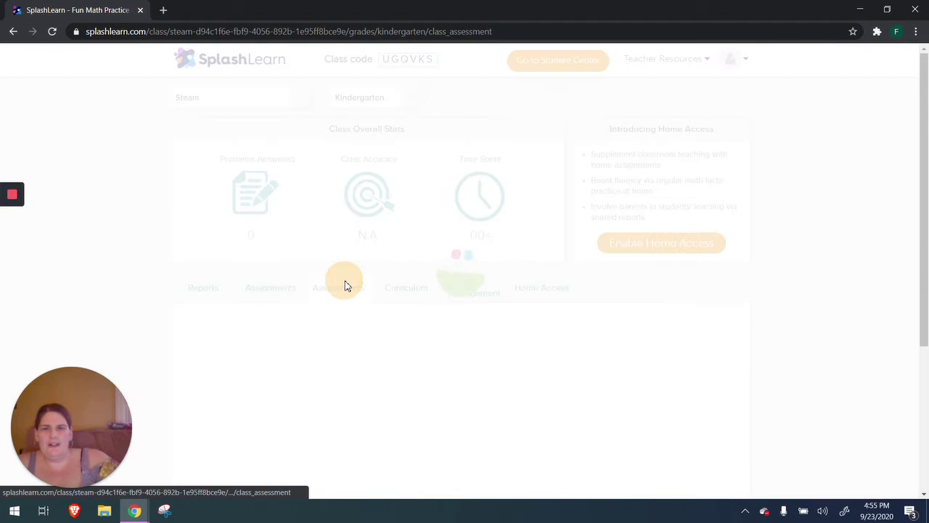
pyautogui.moveTo(922, 110); pyautogui.dragTo(920, 164)
pyautogui.click(629, 214)
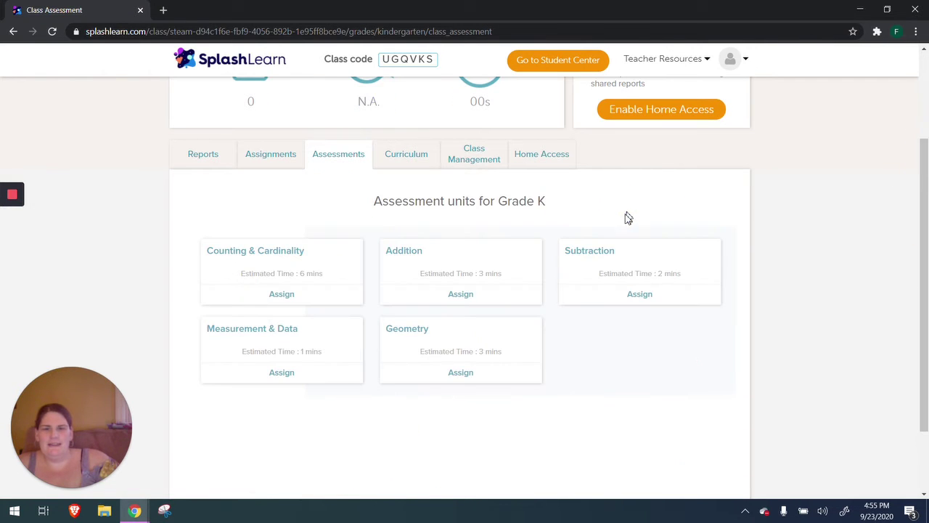
pyautogui.click(290, 296)
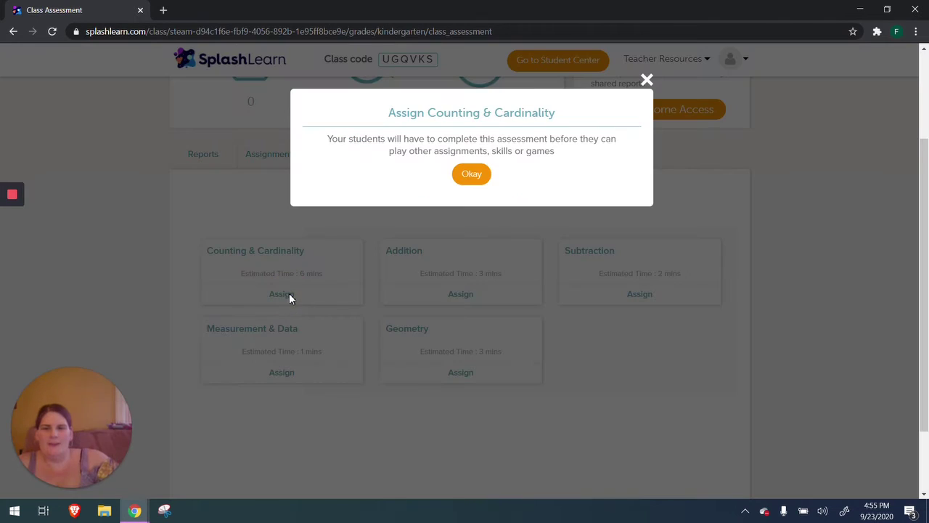
pyautogui.click(474, 176)
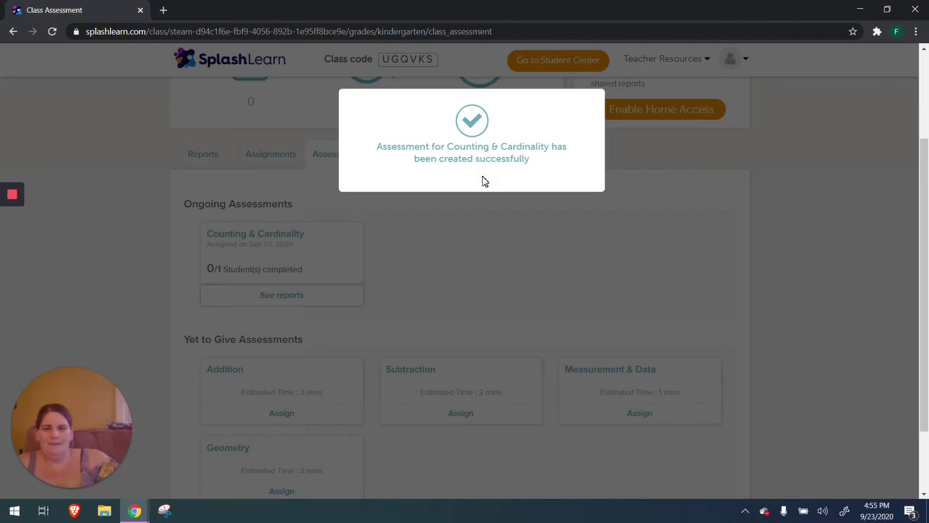
pyautogui.click(601, 256)
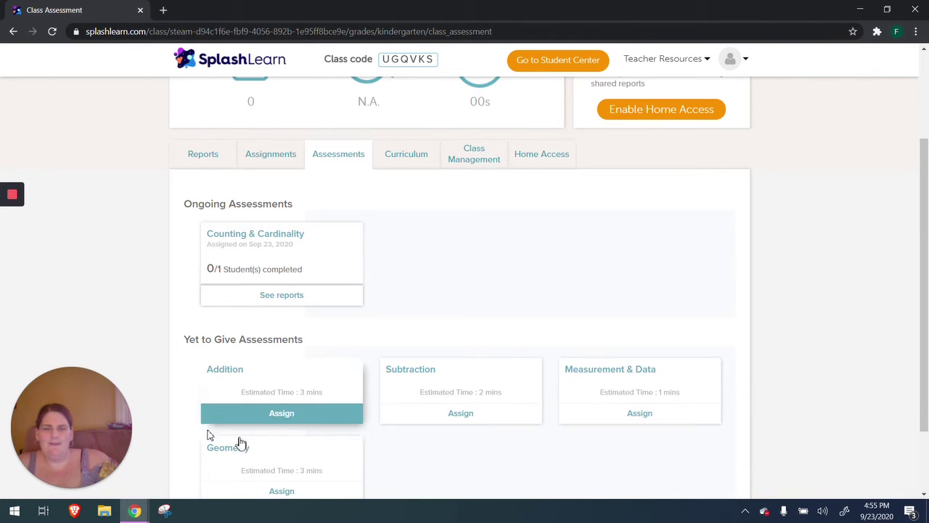
# Step: Create an assignment for the Steam class on topic Numbers up to 5, skill Count Forward, and assign it to the whole class
pyautogui.click(267, 159)
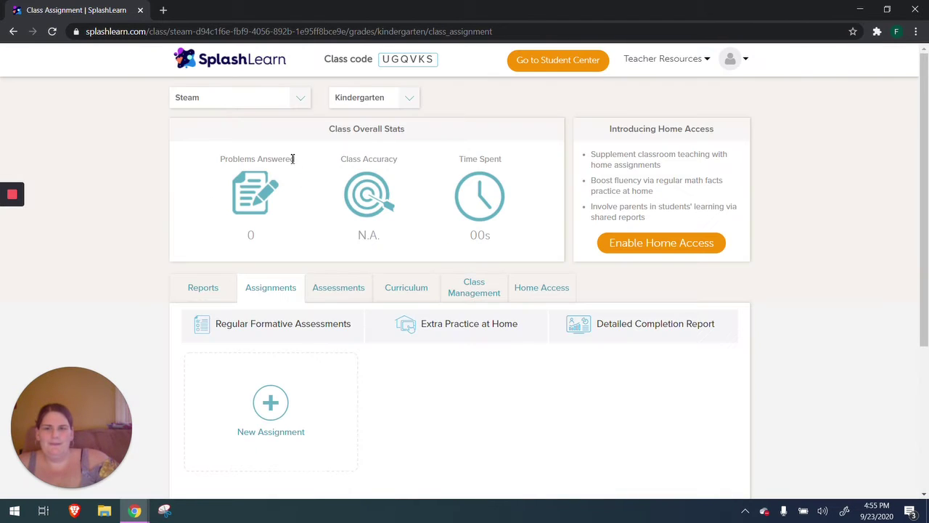
pyautogui.click(280, 407)
pyautogui.click(489, 134)
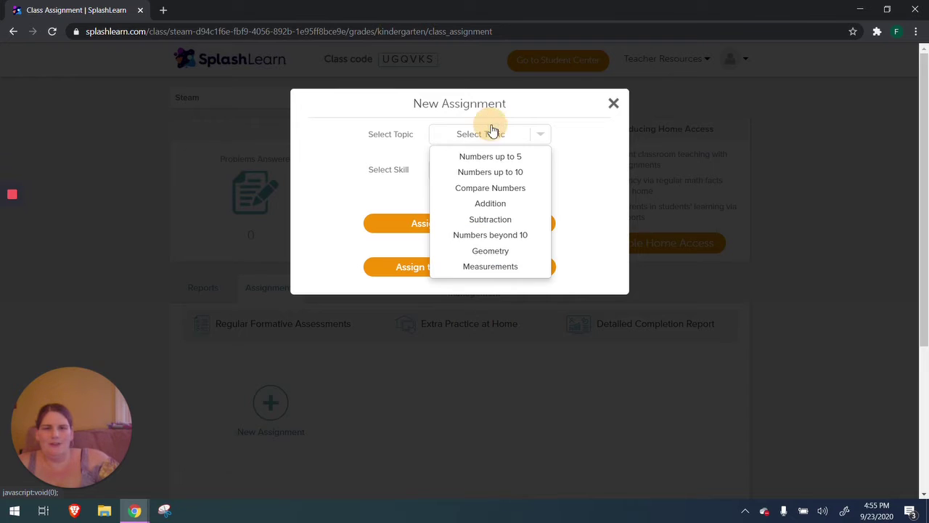
pyautogui.click(489, 155)
pyautogui.click(492, 170)
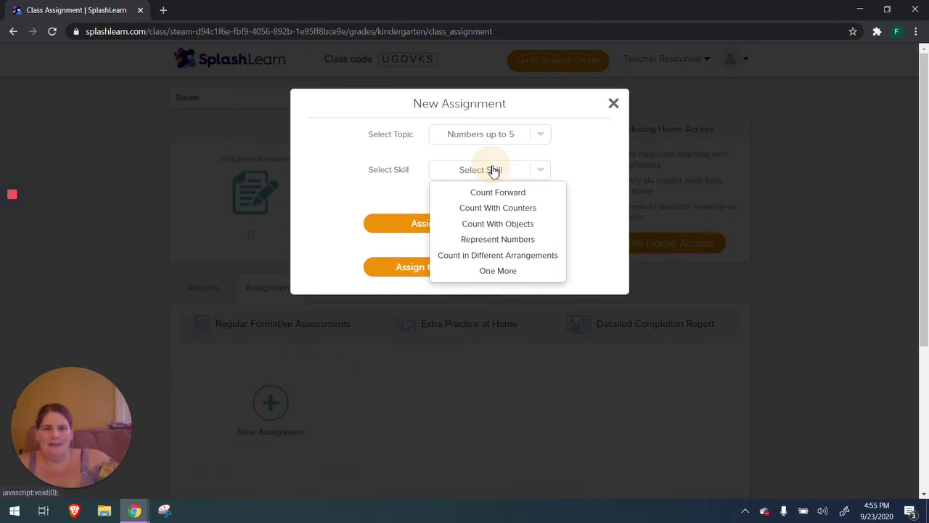
pyautogui.click(513, 191)
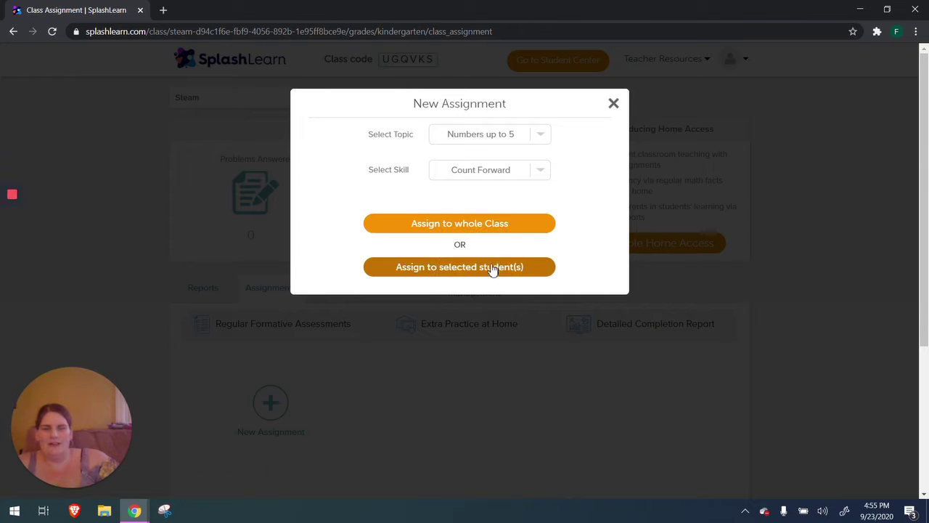
pyautogui.click(502, 226)
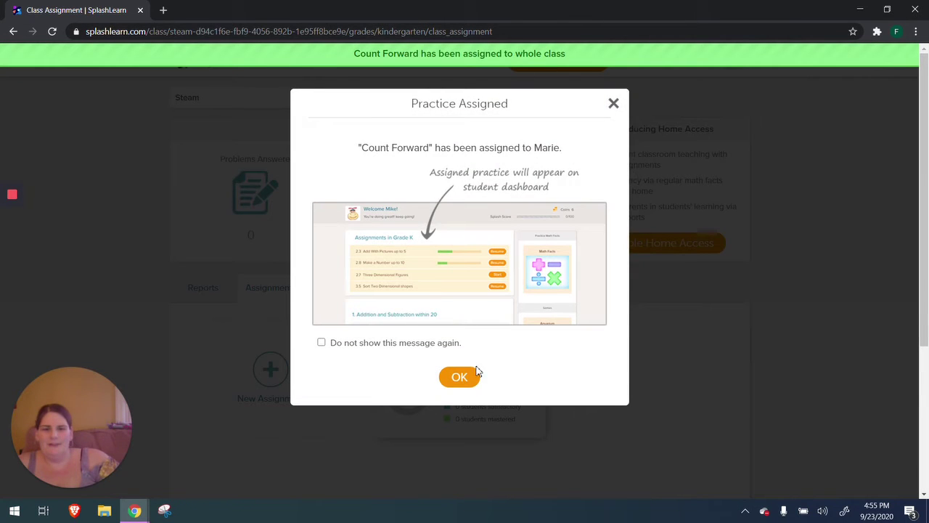
pyautogui.click(460, 376)
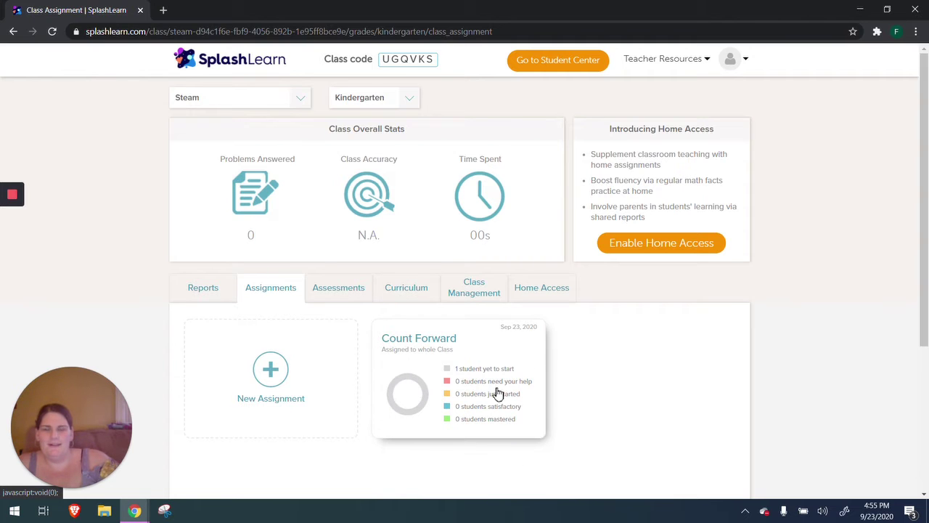
# Step: Look over the Steam class's Kindergarten progress reports and its student roster with the class management options
pyautogui.click(203, 297)
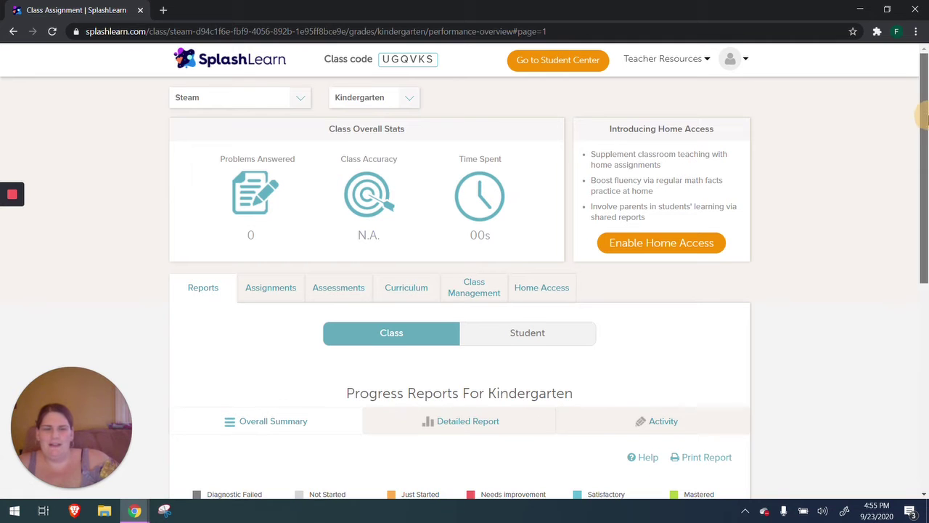
pyautogui.moveTo(924, 120); pyautogui.dragTo(926, 245)
pyautogui.moveTo(924, 310); pyautogui.dragTo(925, 107)
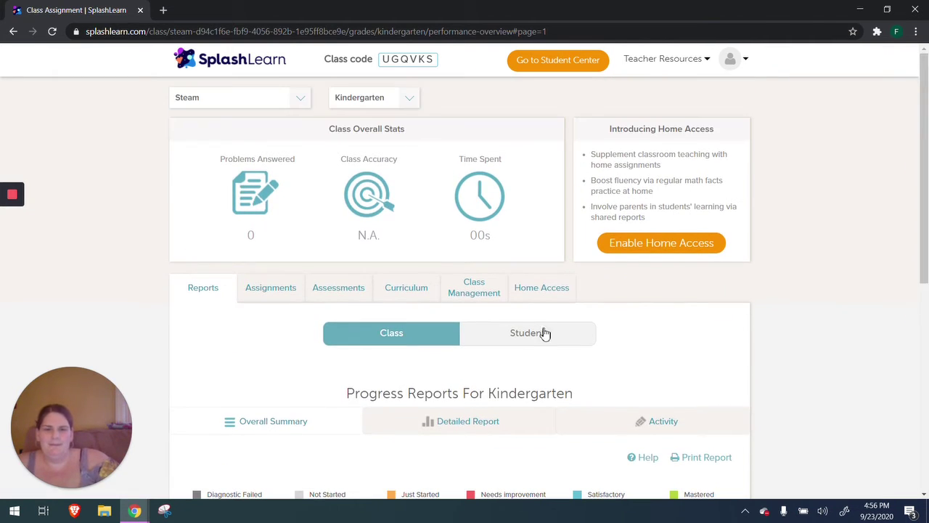
pyautogui.click(484, 284)
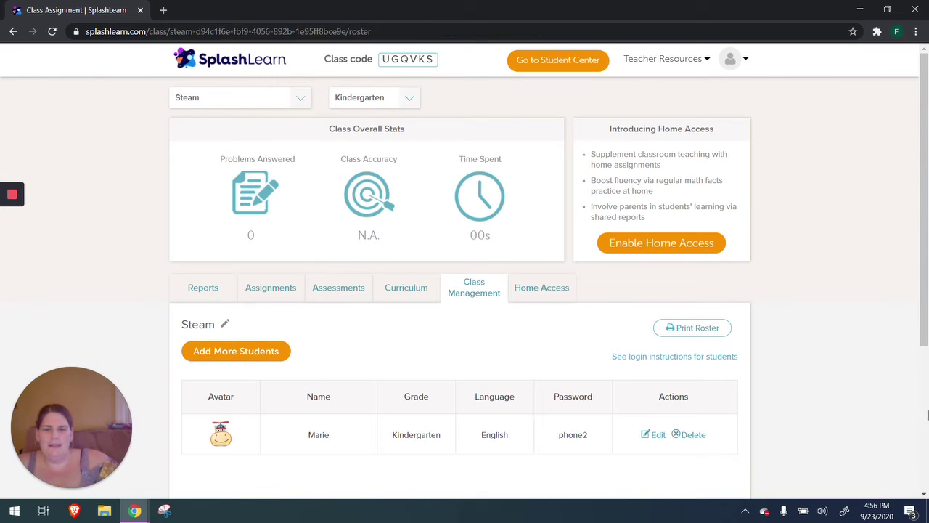
pyautogui.scroll(-2, 926, 185)
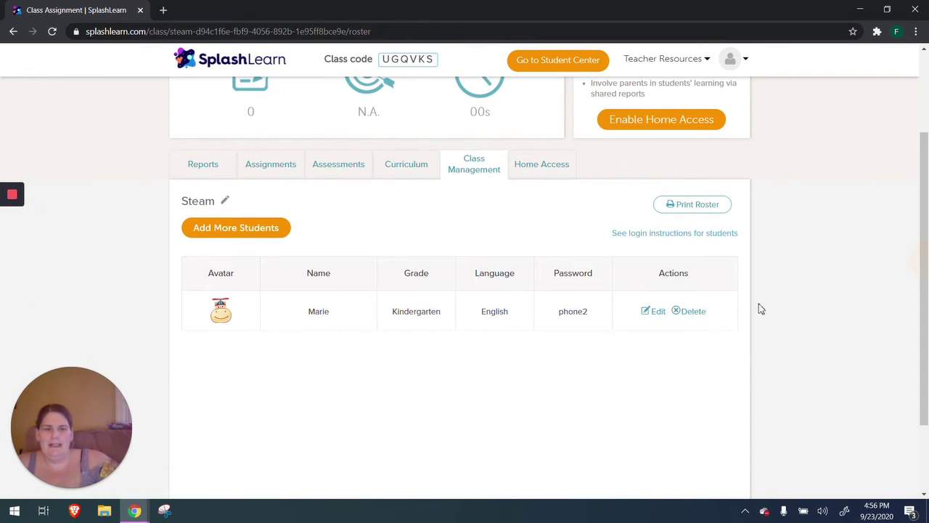
pyautogui.scroll(2, 733, 348)
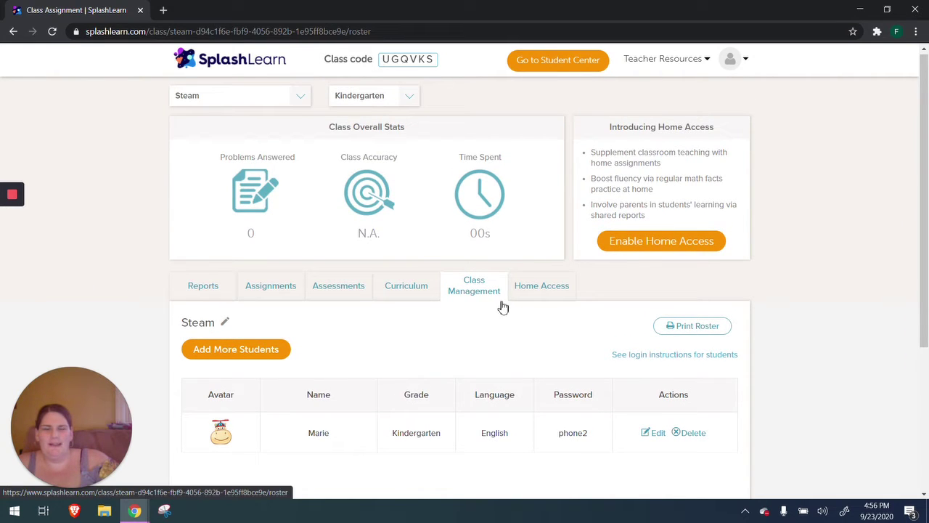
# Step: View the Steam class's home access settings, including the parent email field for the student
pyautogui.click(536, 293)
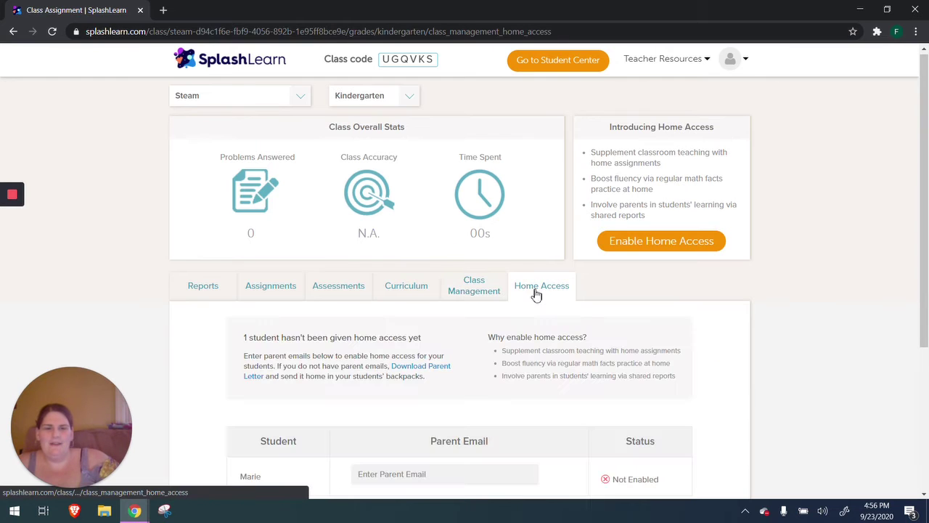
pyautogui.moveTo(924, 144); pyautogui.dragTo(925, 255)
pyautogui.click(449, 279)
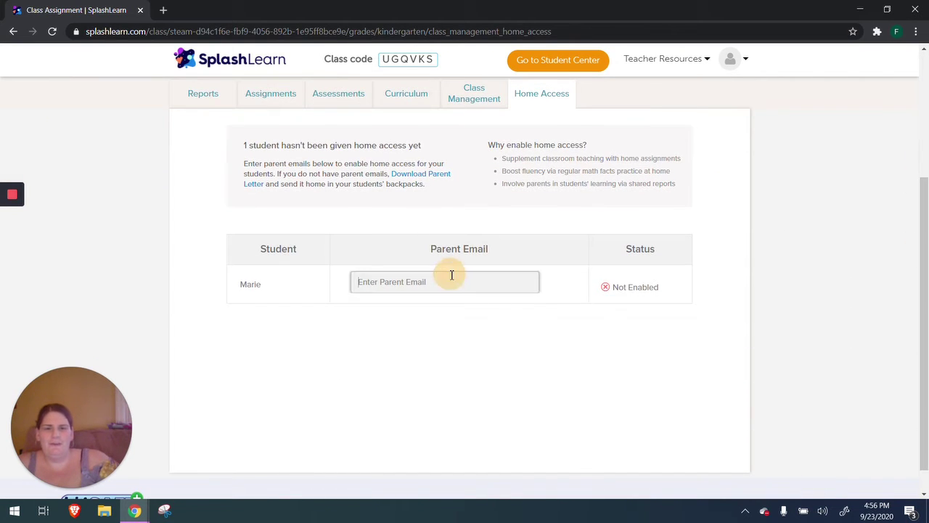
pyautogui.moveTo(925, 238); pyautogui.dragTo(919, 64)
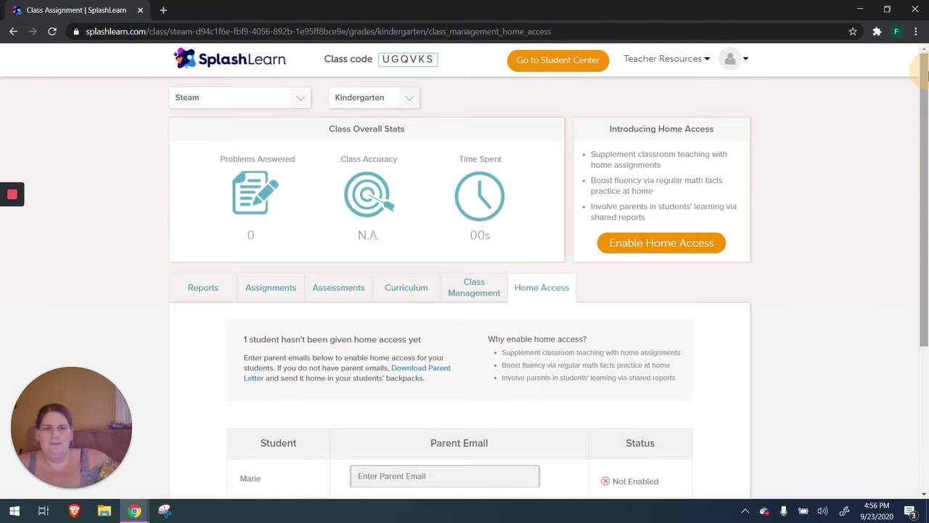
# Step: Switch to the Class V02 class and view its ongoing assessments
pyautogui.click(238, 101)
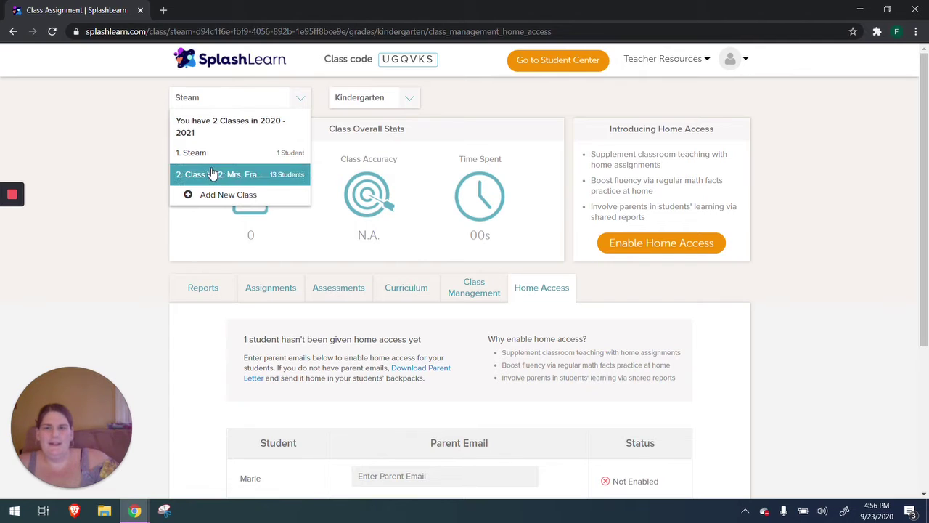
pyautogui.click(213, 174)
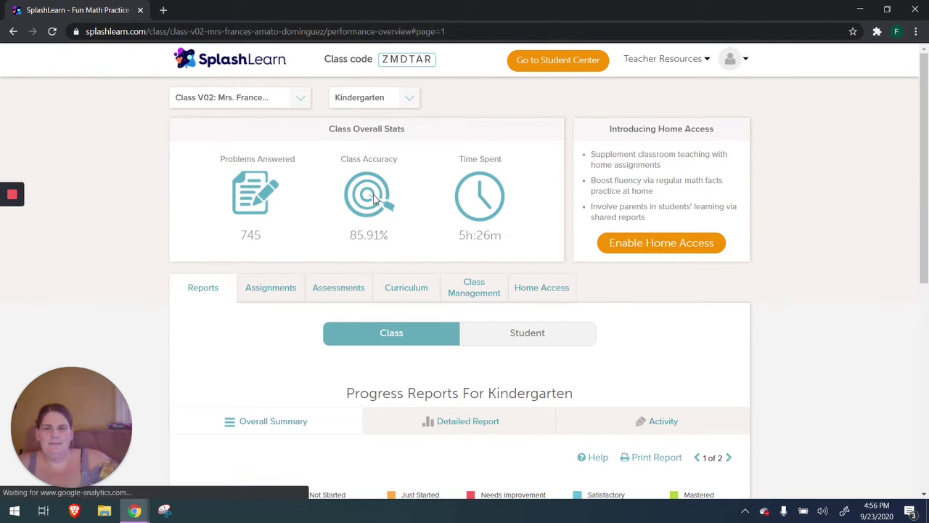
pyautogui.click(349, 297)
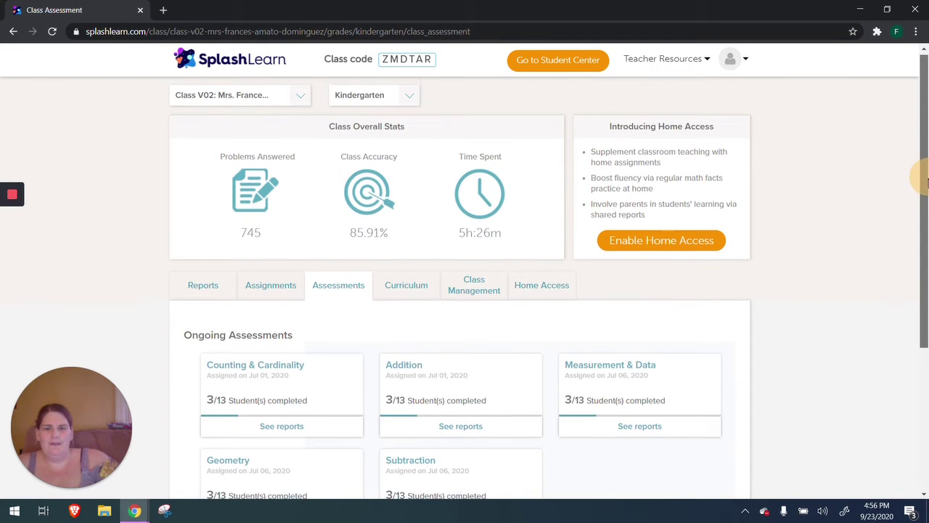
pyautogui.moveTo(927, 237)
pyautogui.mouseDown()
pyautogui.moveTo(925, 218)
pyautogui.moveTo(926, 279)
pyautogui.moveTo(926, 187)
pyautogui.moveTo(925, 231)
pyautogui.mouseUp()
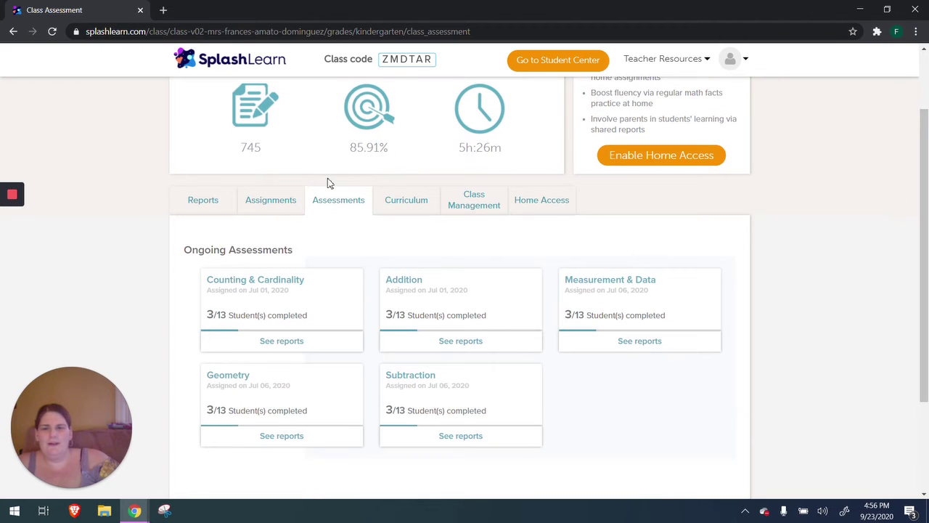
# Step: Examine the class report for the Counting & Cardinality assessment, including each student's diagnostic result per skill
pyautogui.click(279, 340)
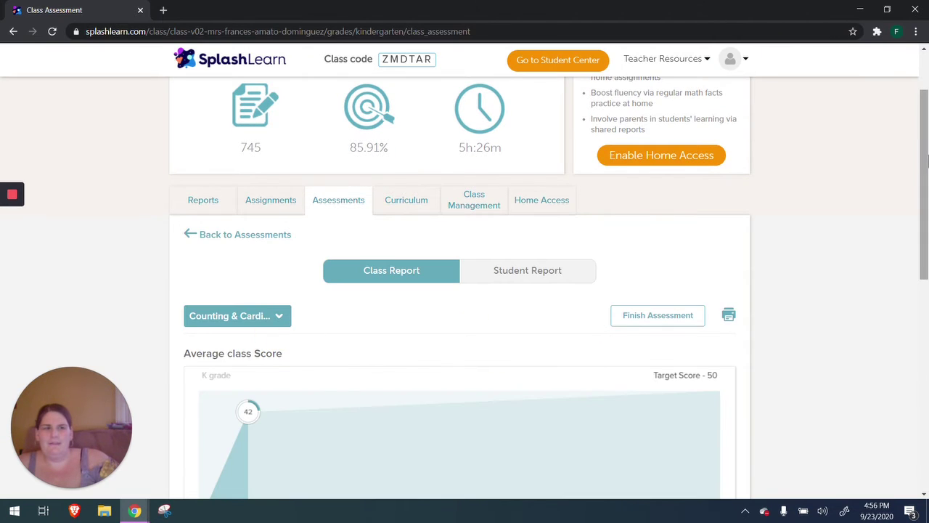
pyautogui.moveTo(927, 155); pyautogui.dragTo(927, 350)
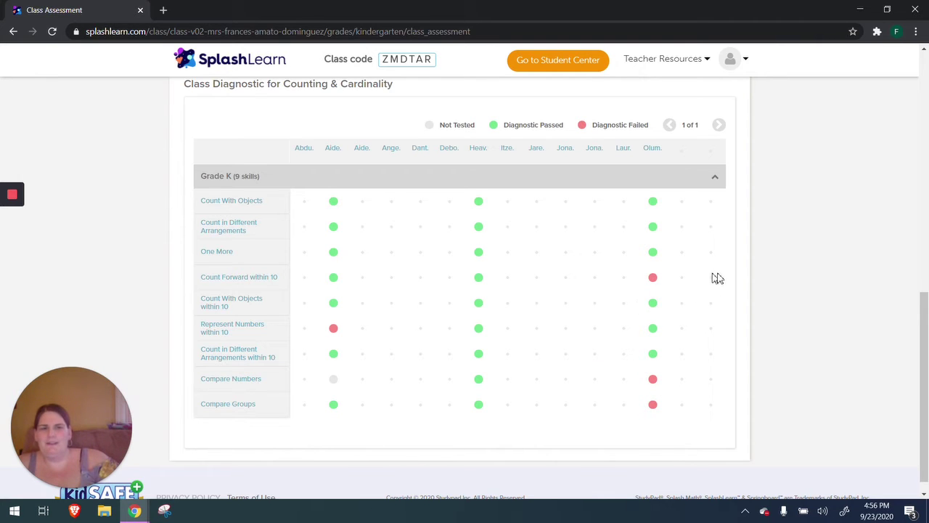
pyautogui.click(721, 127)
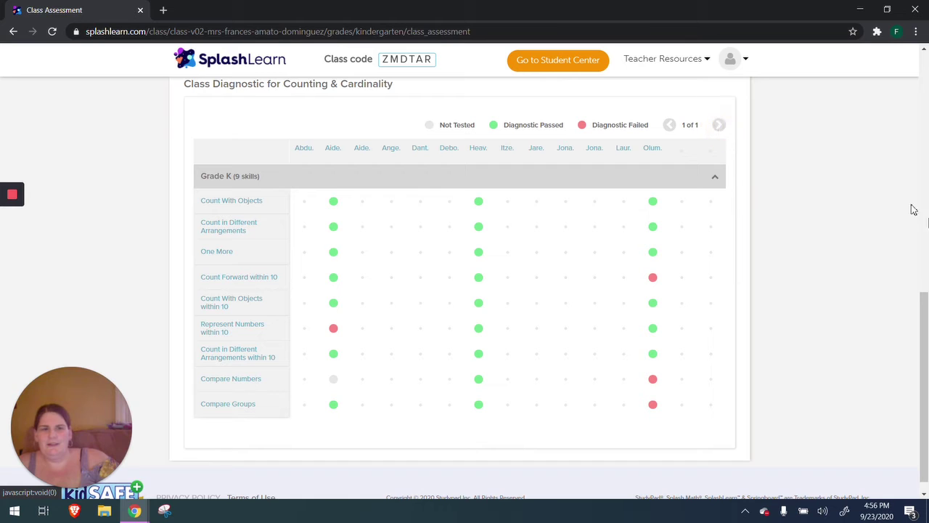
pyautogui.click(924, 334)
pyautogui.moveTo(924, 334); pyautogui.dragTo(924, 164)
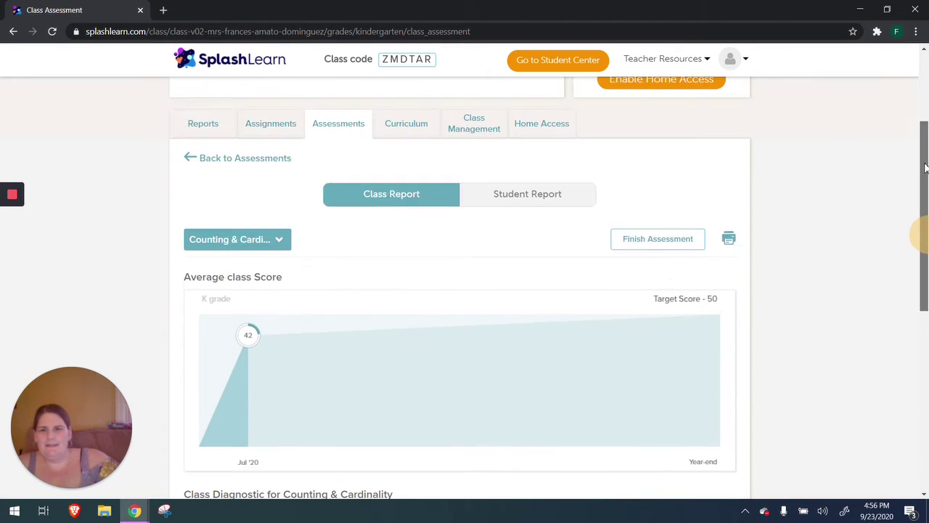
# Step: Return to the ongoing assessments and view the class report for the Addition assessment
pyautogui.click(242, 163)
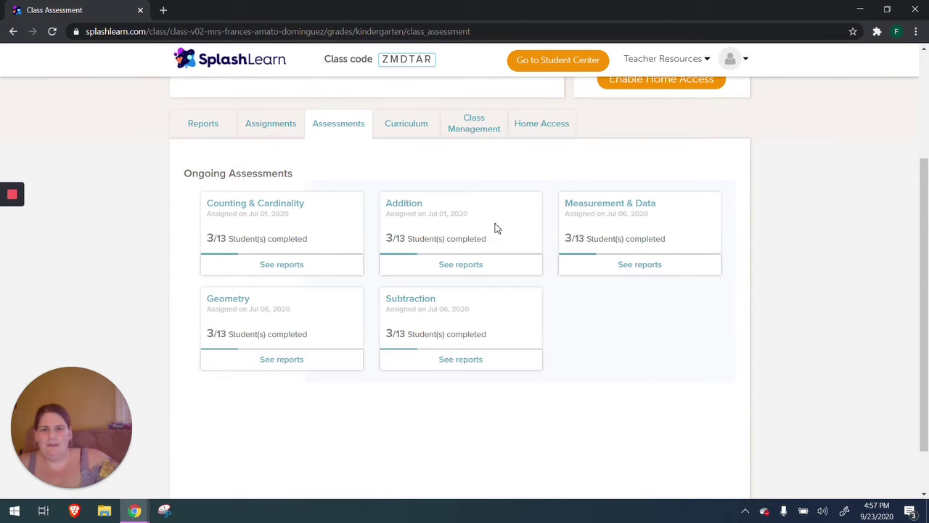
pyautogui.click(434, 273)
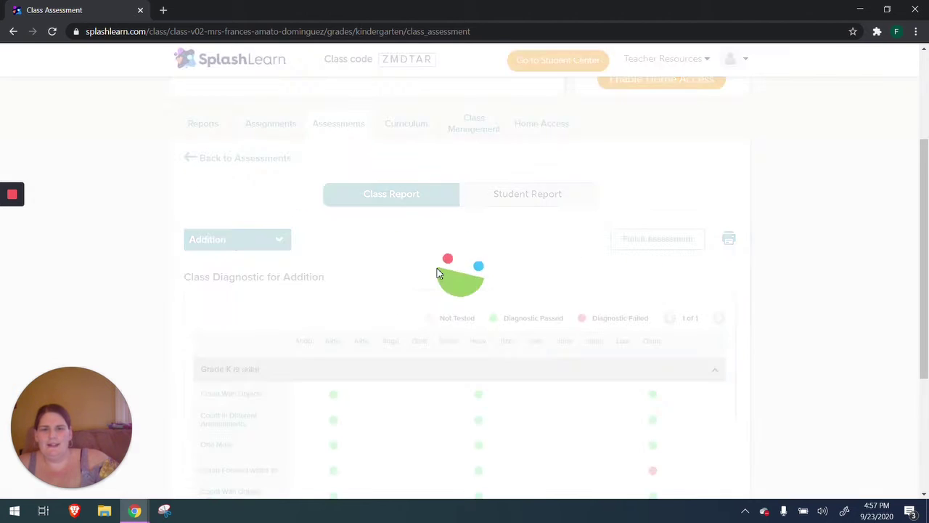
pyautogui.moveTo(925, 201); pyautogui.dragTo(920, 182)
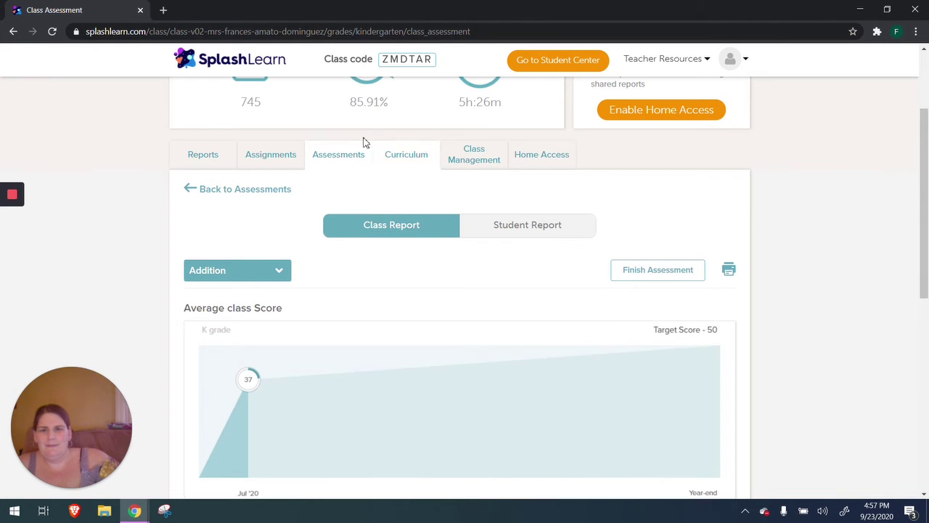
# Step: Expand the Class V02 assignments list to the older ones and view the details of the Make a Number up to 10 assignment
pyautogui.click(287, 160)
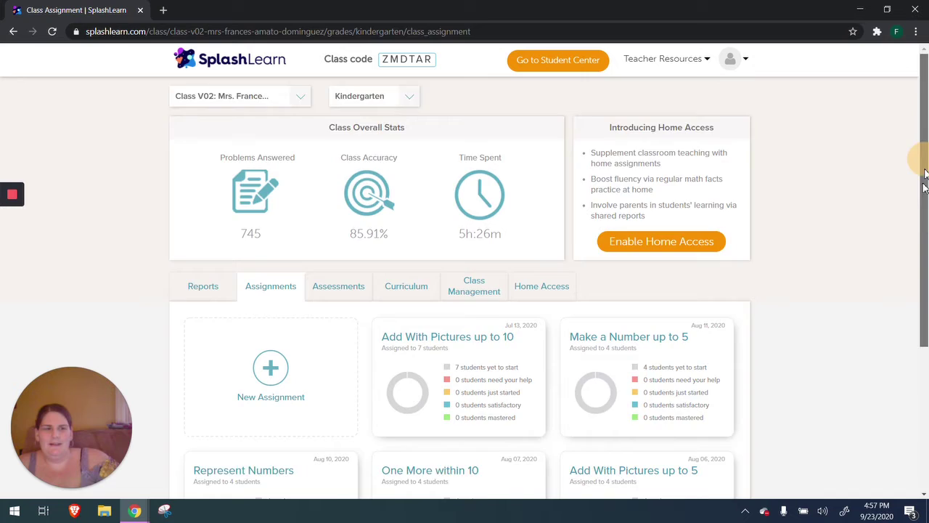
pyautogui.moveTo(925, 180); pyautogui.dragTo(925, 336)
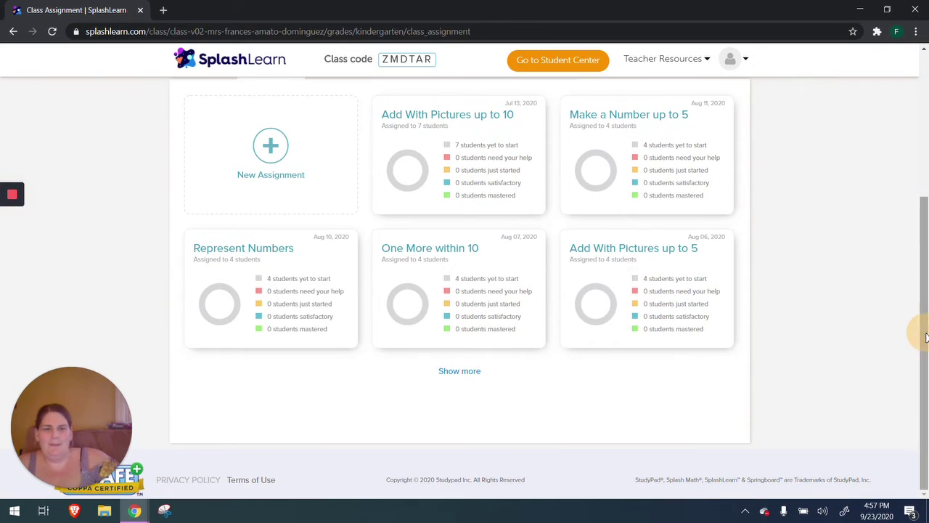
pyautogui.click(443, 377)
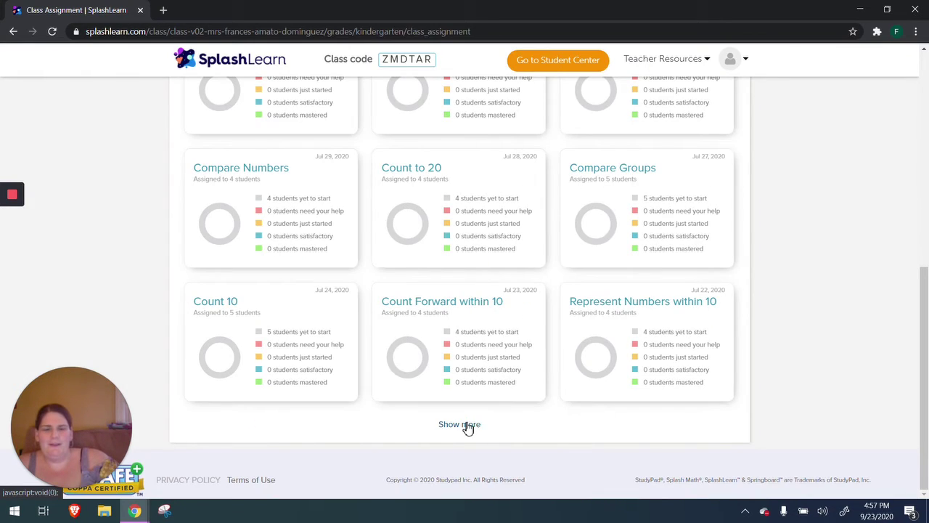
pyautogui.click(468, 427)
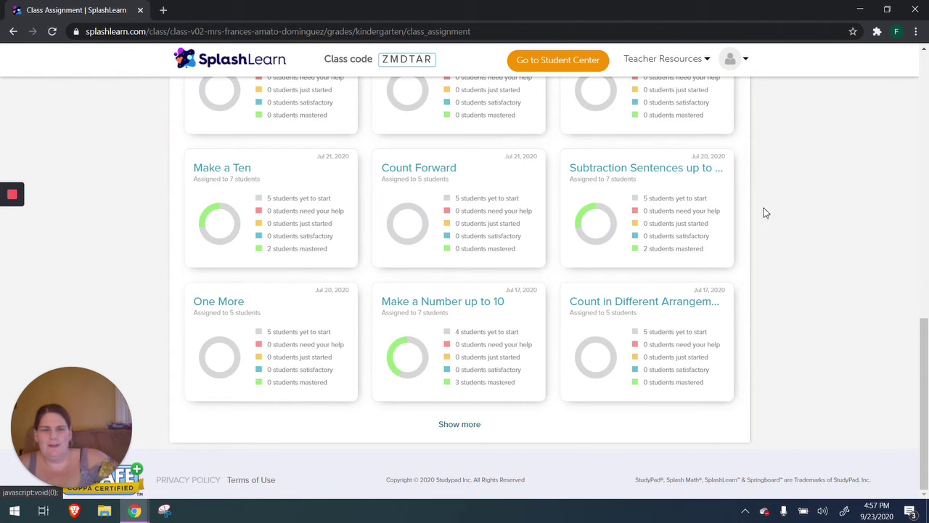
pyautogui.click(487, 320)
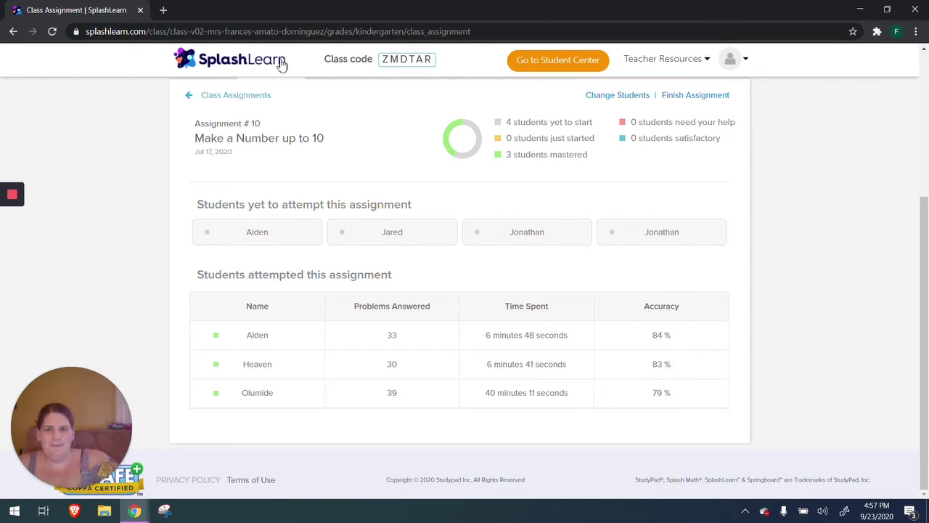
# Step: Leave the assignment details, reopen the Class V02 assignments, and expand the list back to the mid-July assignments
pyautogui.click(14, 31)
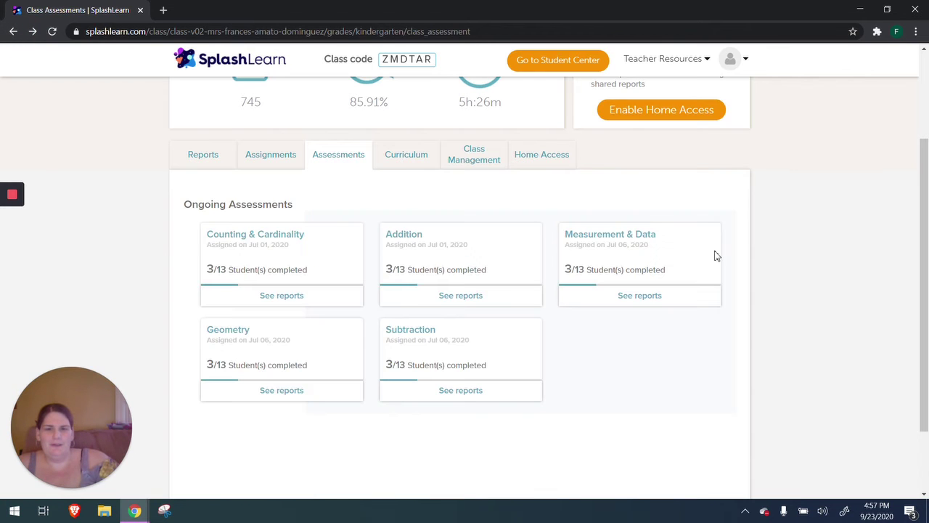
pyautogui.click(262, 156)
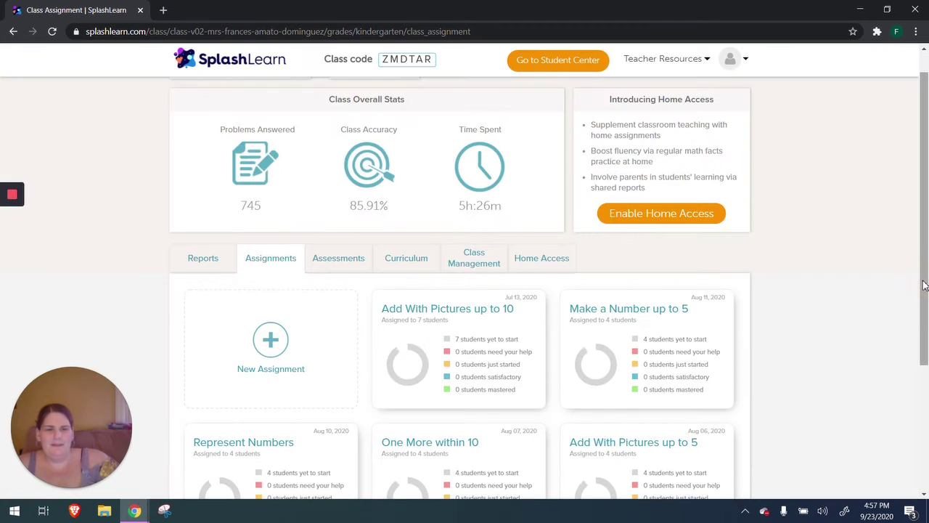
pyautogui.moveTo(922, 288); pyautogui.dragTo(916, 413)
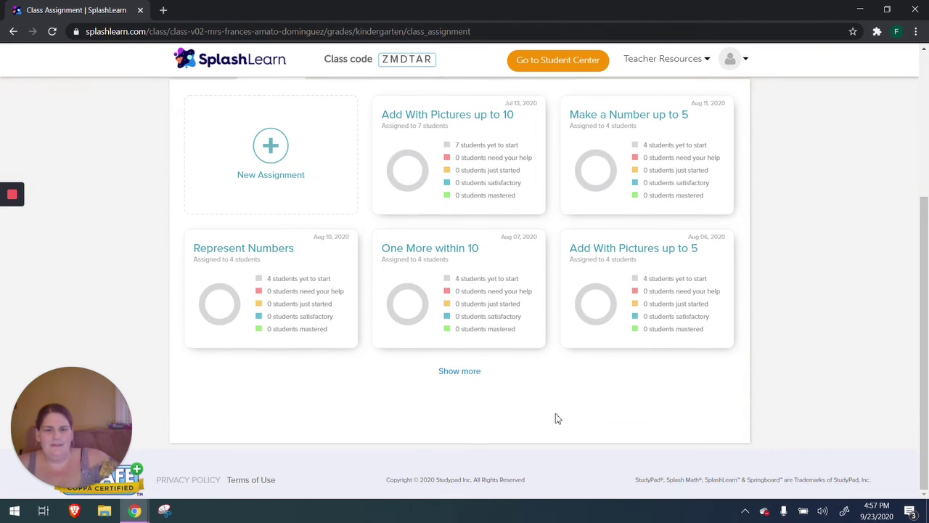
pyautogui.click(467, 381)
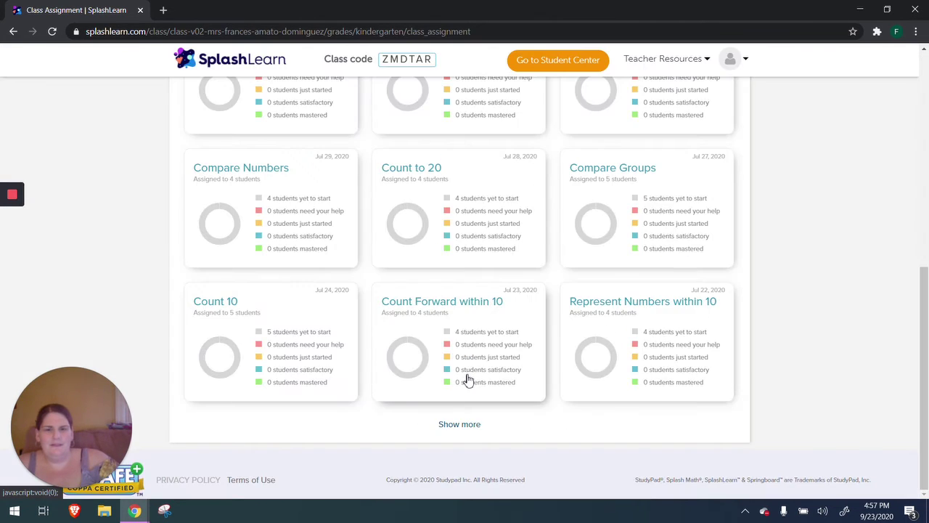
pyautogui.click(451, 428)
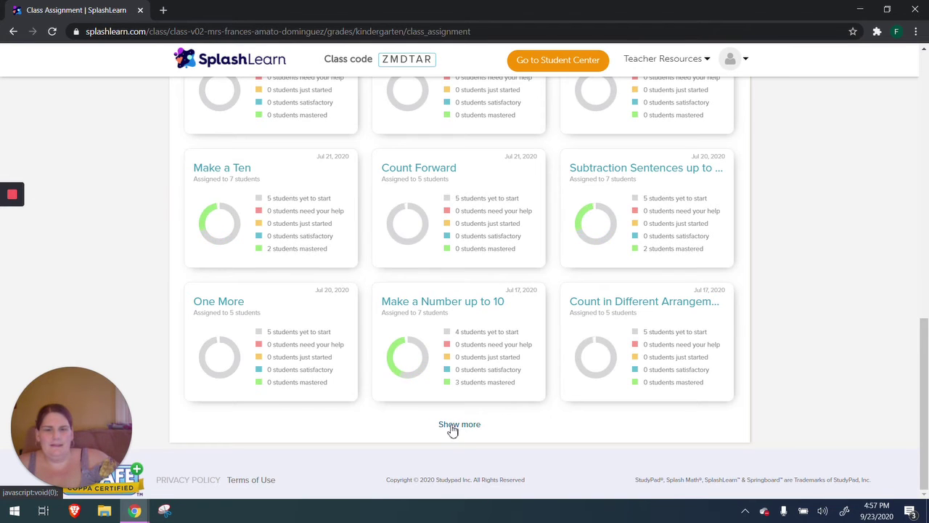
# Step: Expand the Class V02 assignments list further and view the details of the Subtraction Sentences up to 5 assignment
pyautogui.click(451, 428)
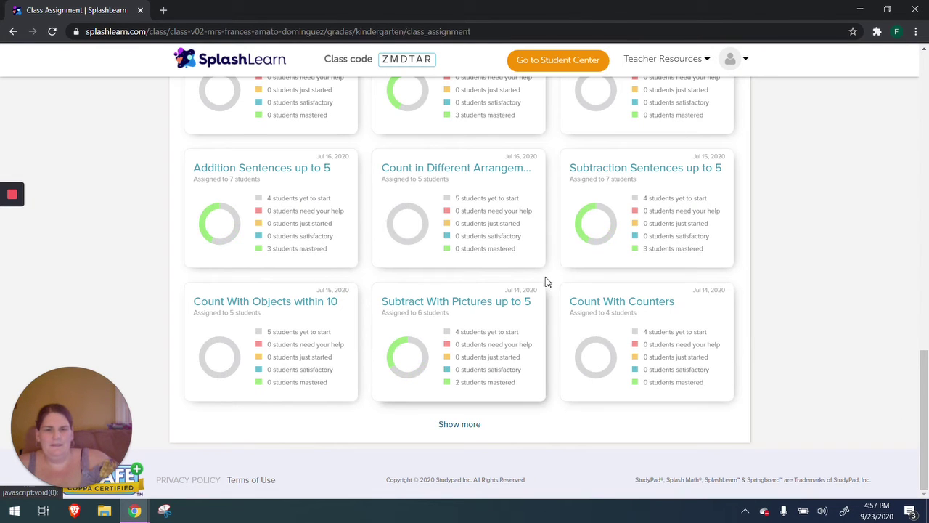
pyautogui.click(644, 178)
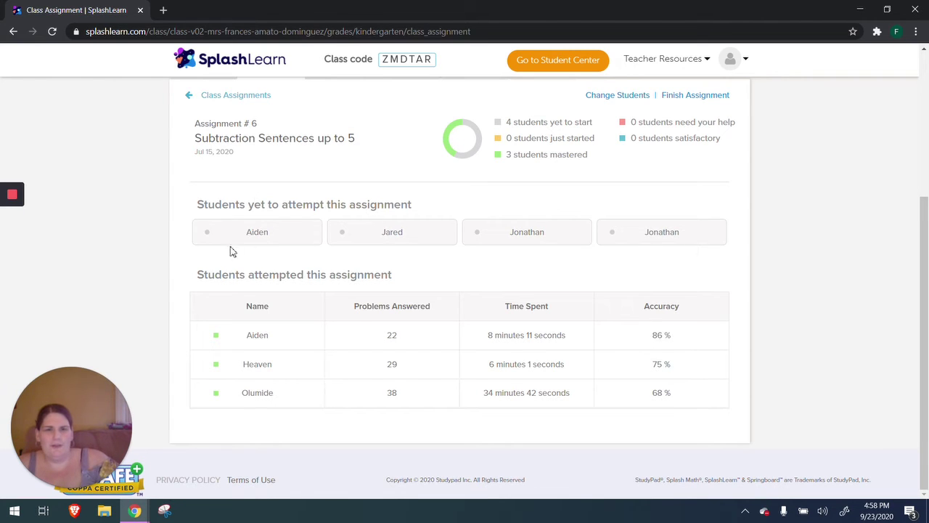
pyautogui.scroll(2, 294, 197)
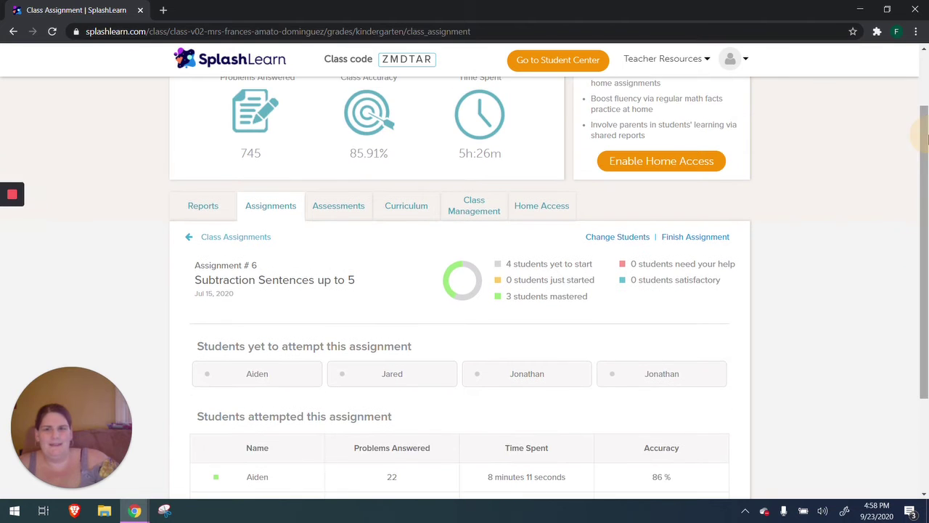
# Step: View the class's detailed progress report for Count Forward and Count With Counters under Numbers up to 5
pyautogui.click(201, 210)
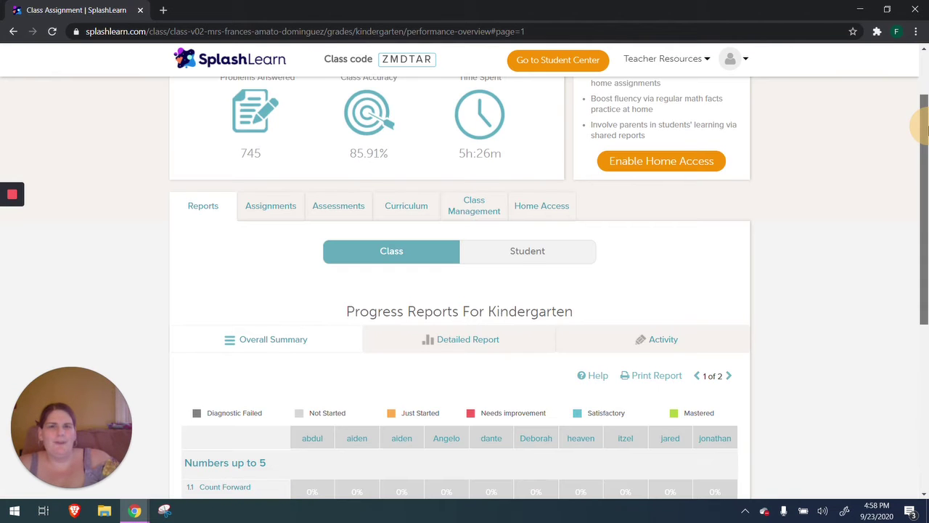
pyautogui.moveTo(927, 129); pyautogui.dragTo(926, 238)
pyautogui.click(450, 159)
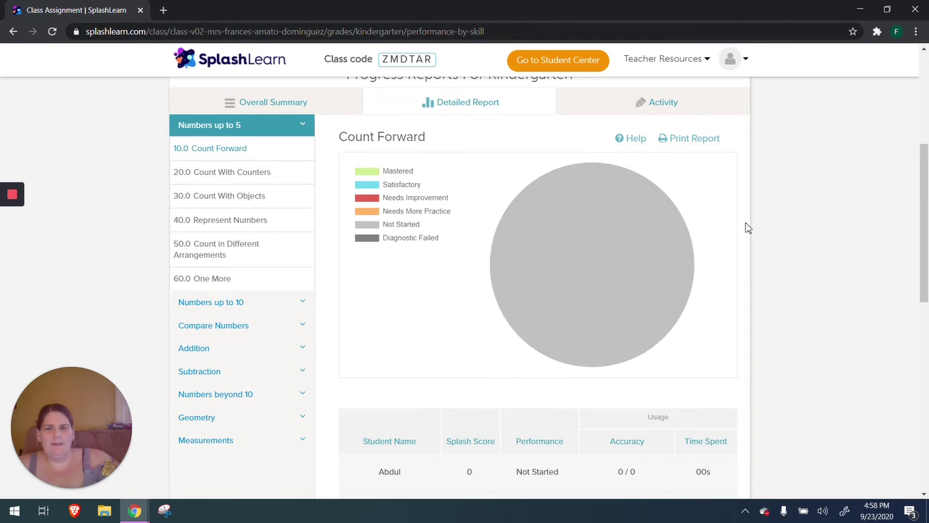
pyautogui.click(240, 149)
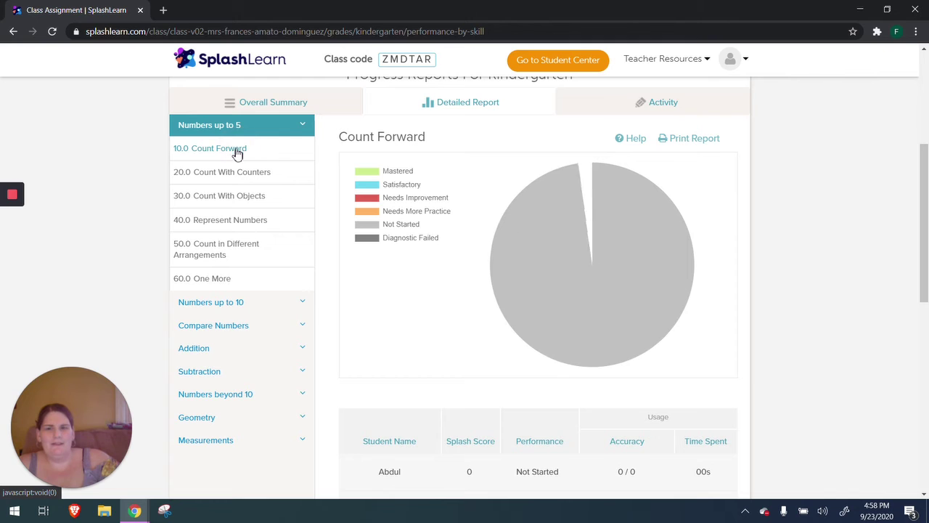
pyautogui.click(250, 179)
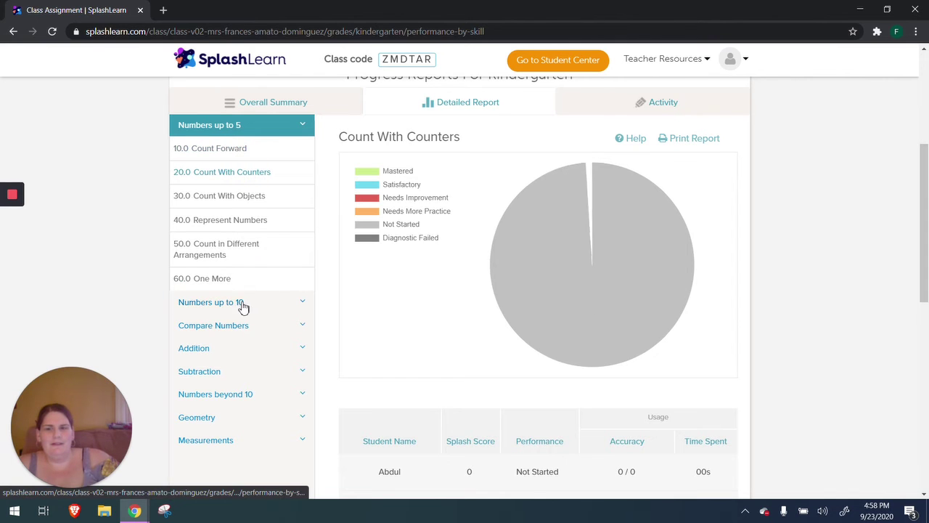
# Step: Examine the Numbers up to 10 skill charts from Count Forward within 10 through Represent Numbers within 10
pyautogui.click(242, 302)
pyautogui.click(257, 327)
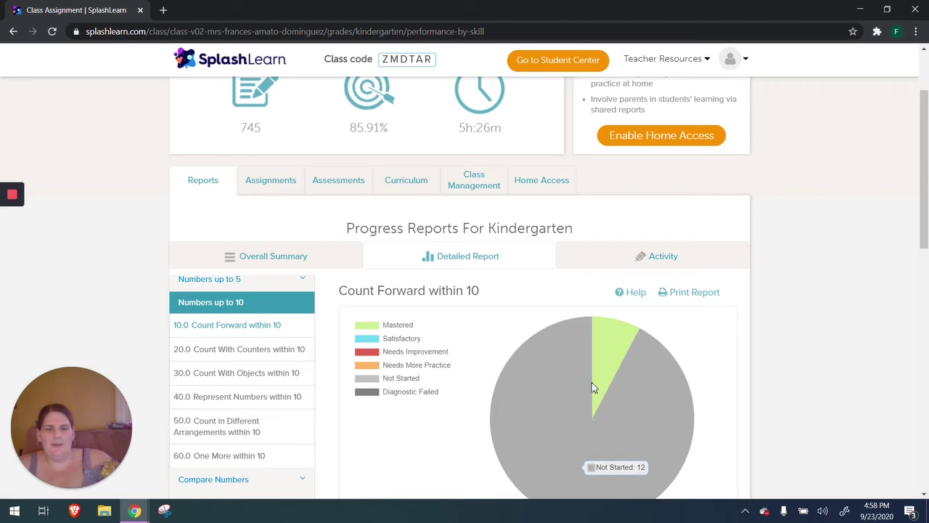
pyautogui.moveTo(599, 381)
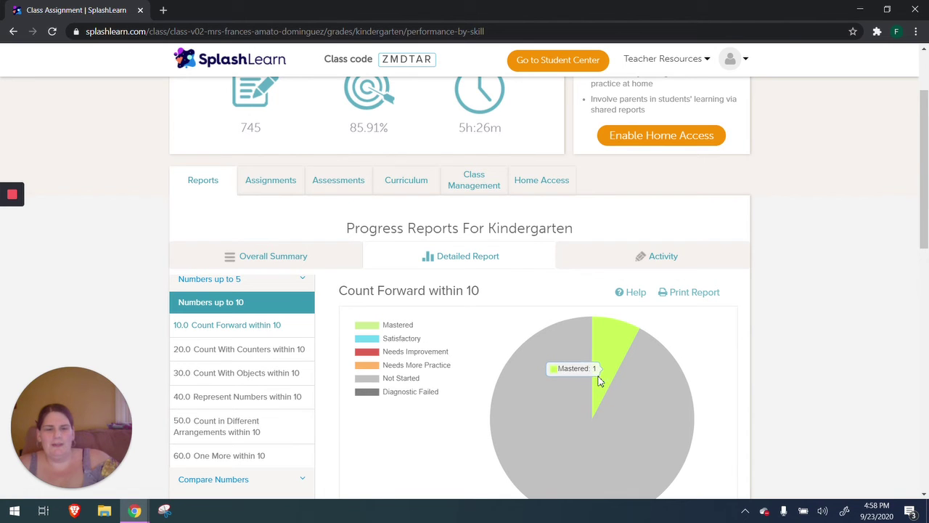
pyautogui.click(247, 356)
pyautogui.click(251, 373)
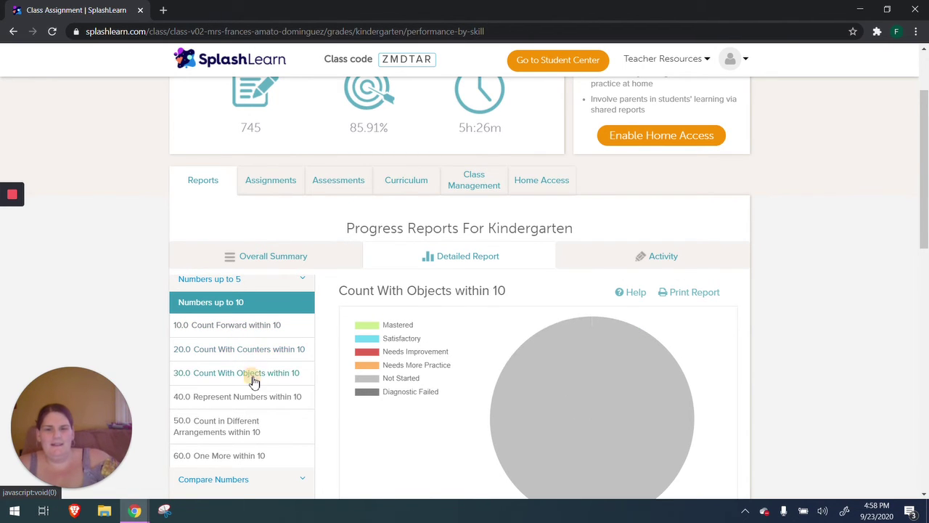
pyautogui.click(251, 397)
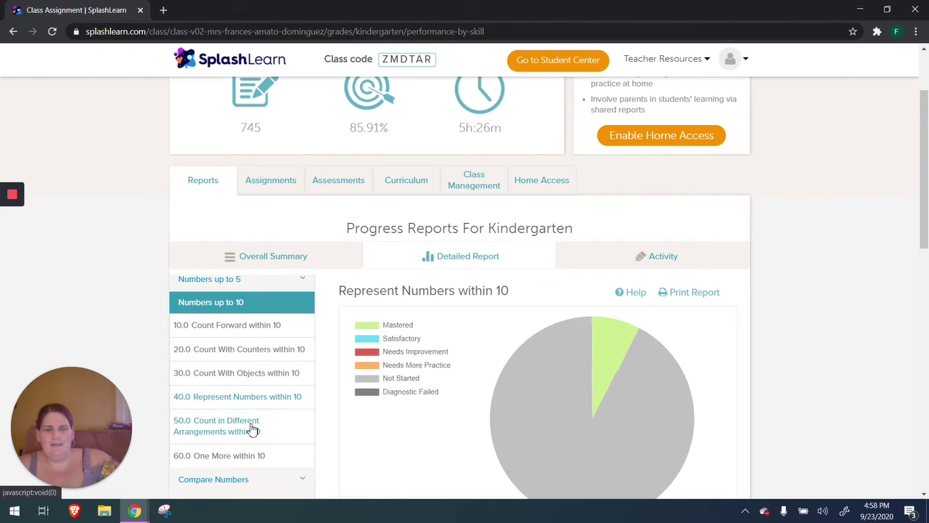
pyautogui.moveTo(612, 351)
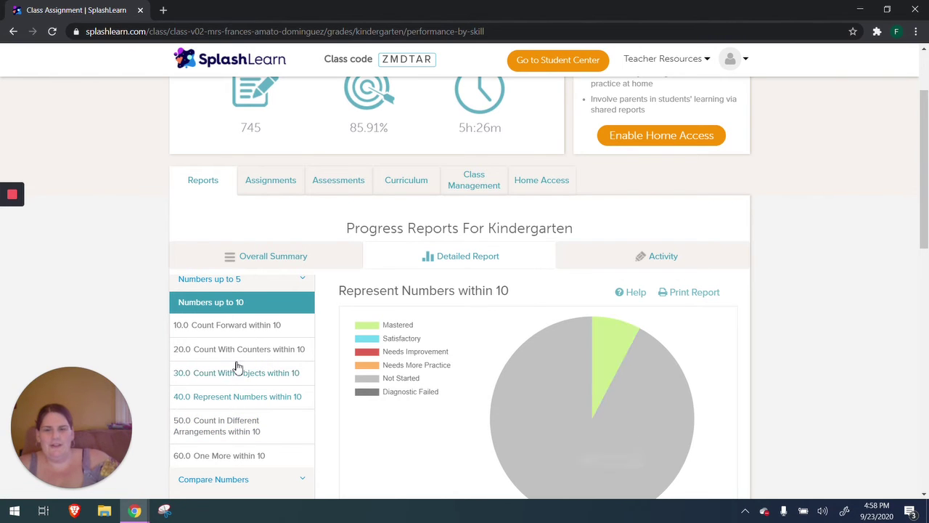
# Step: View the Addition skill reports for Add With Pictures up to 5 and Addition Sentences up to 5, checking the latter's mastered share
pyautogui.moveTo(927, 227); pyautogui.dragTo(921, 305)
pyautogui.click(230, 289)
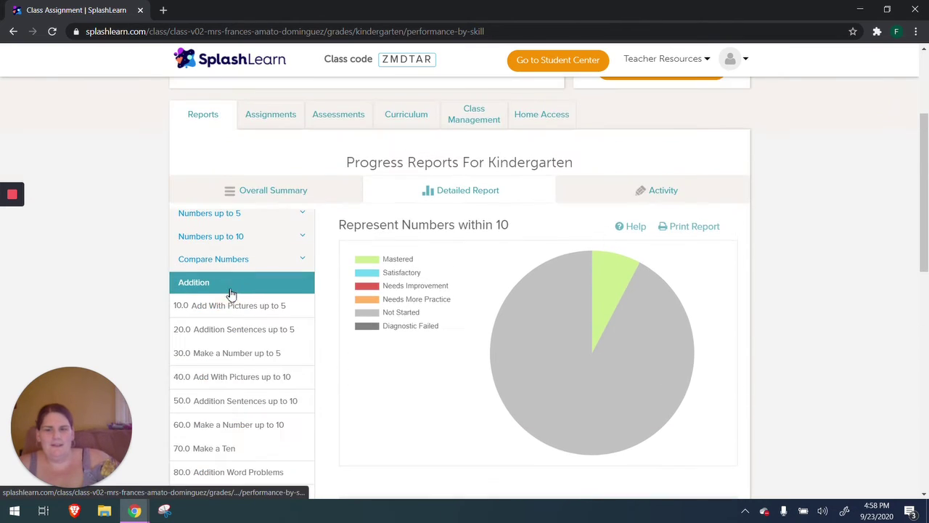
pyautogui.click(228, 304)
pyautogui.click(229, 328)
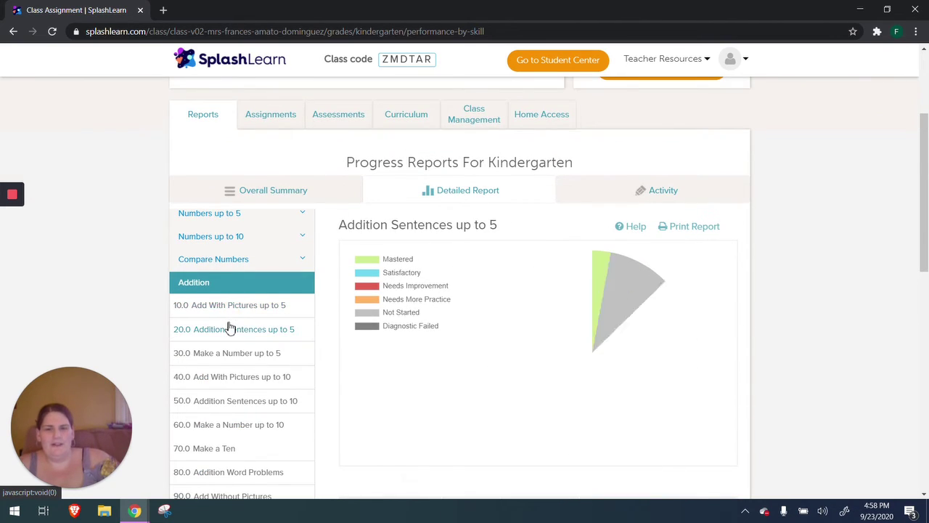
pyautogui.moveTo(625, 337)
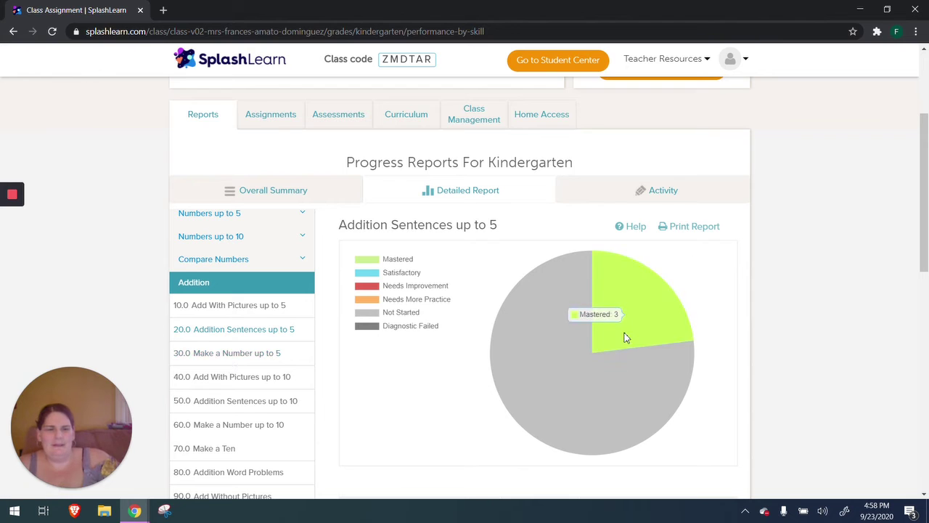
# Step: Go through the remaining Addition skill charts in order, from Make a Number up to 5 to Add Without Pictures
pyautogui.click(255, 356)
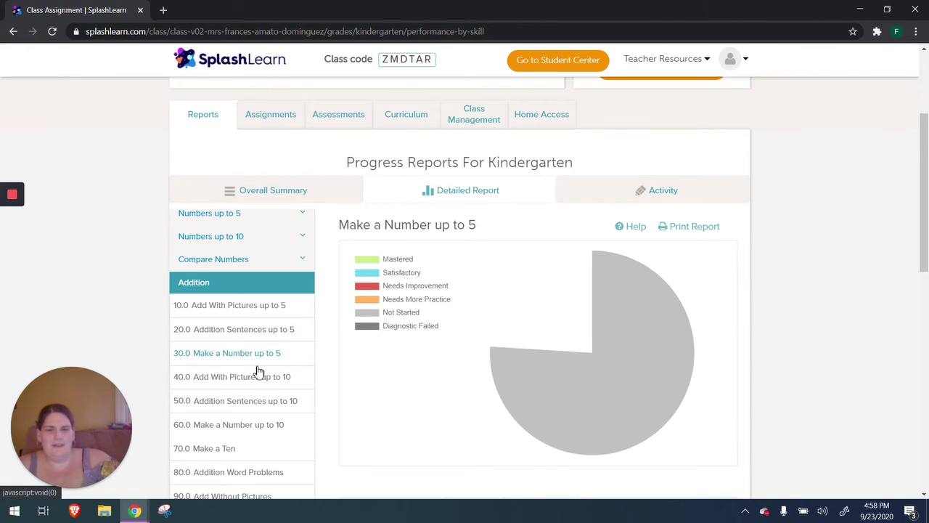
pyautogui.click(258, 377)
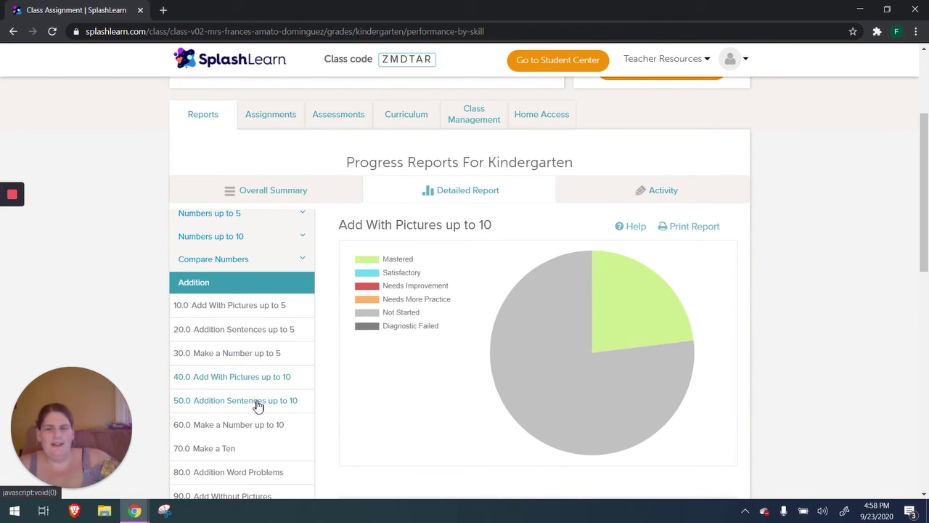
pyautogui.click(258, 405)
pyautogui.click(253, 427)
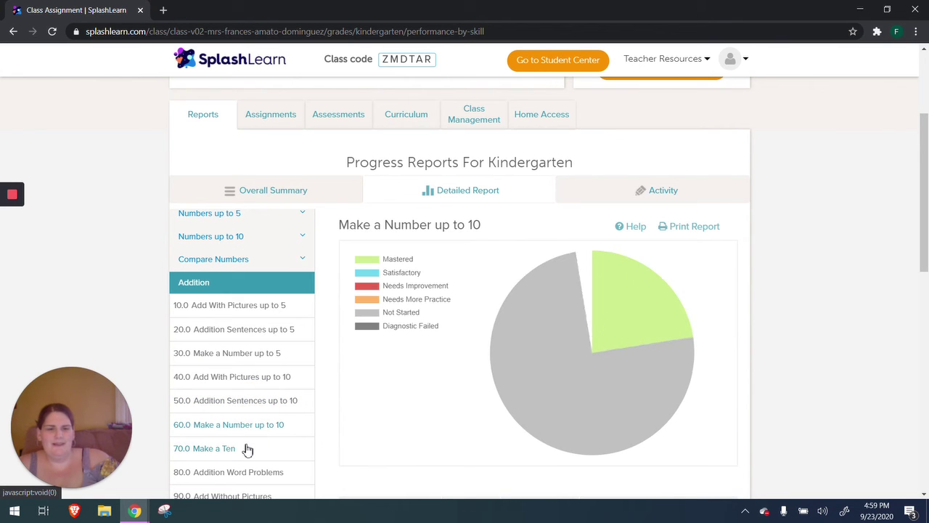
pyautogui.click(247, 448)
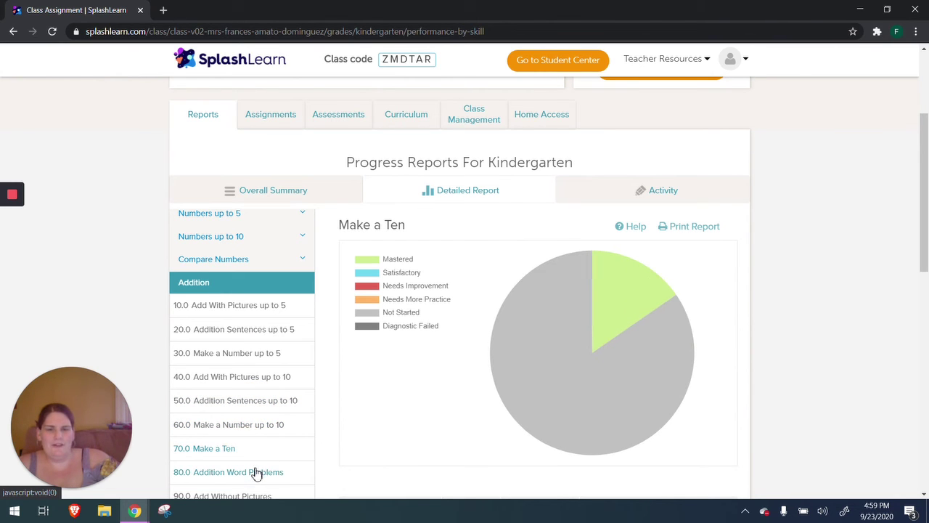
pyautogui.click(256, 473)
pyautogui.click(254, 494)
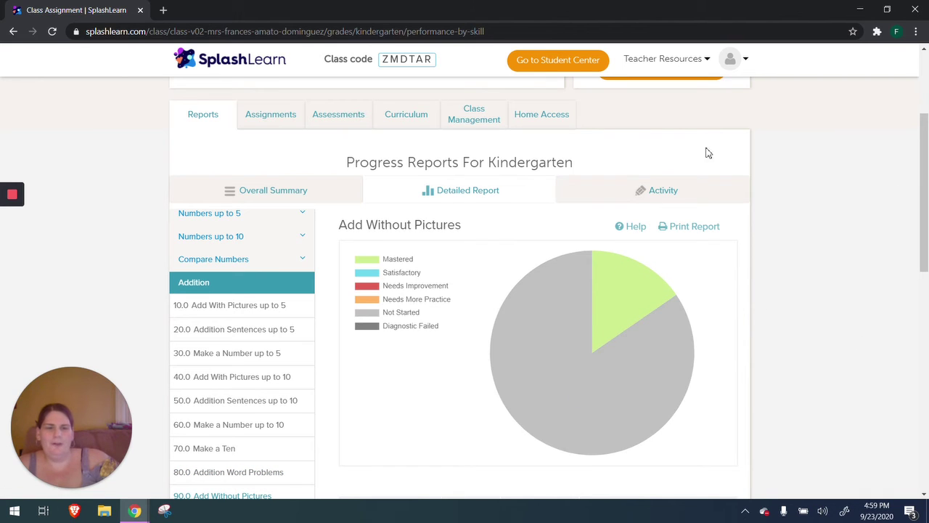
# Step: Review the class's activity report, including the Splash Score graph and the content below it
pyautogui.click(656, 199)
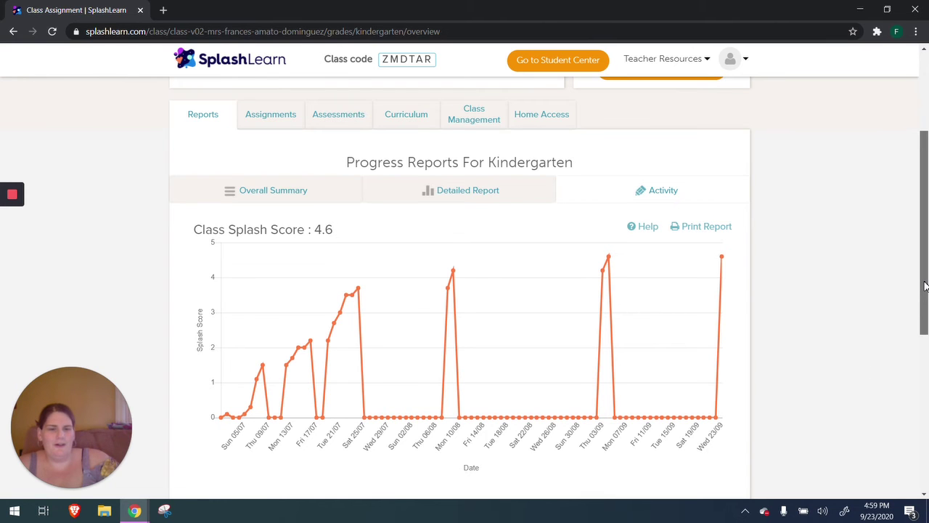
pyautogui.moveTo(926, 286); pyautogui.dragTo(923, 445)
pyautogui.moveTo(922, 452); pyautogui.dragTo(909, 178)
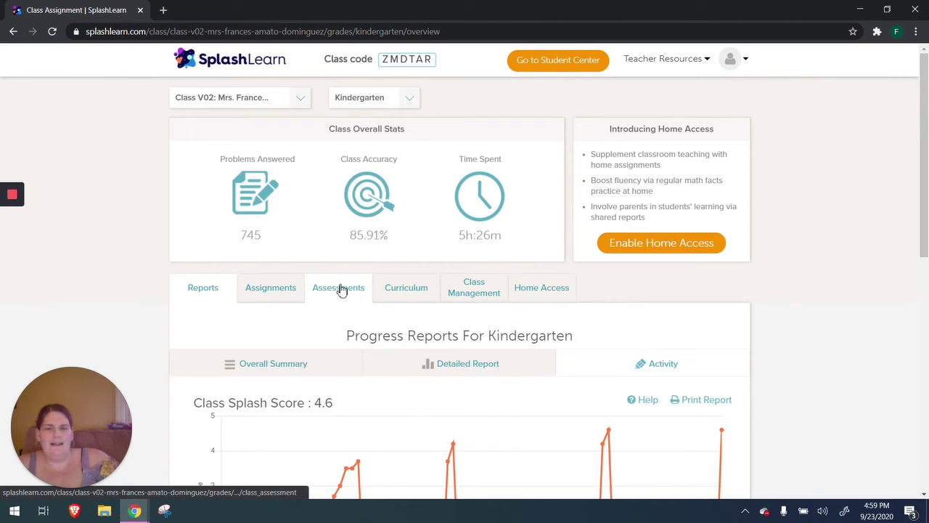
# Step: Return to the class assignments and view the details of the Add With Pictures up to 10 assignment
pyautogui.click(266, 289)
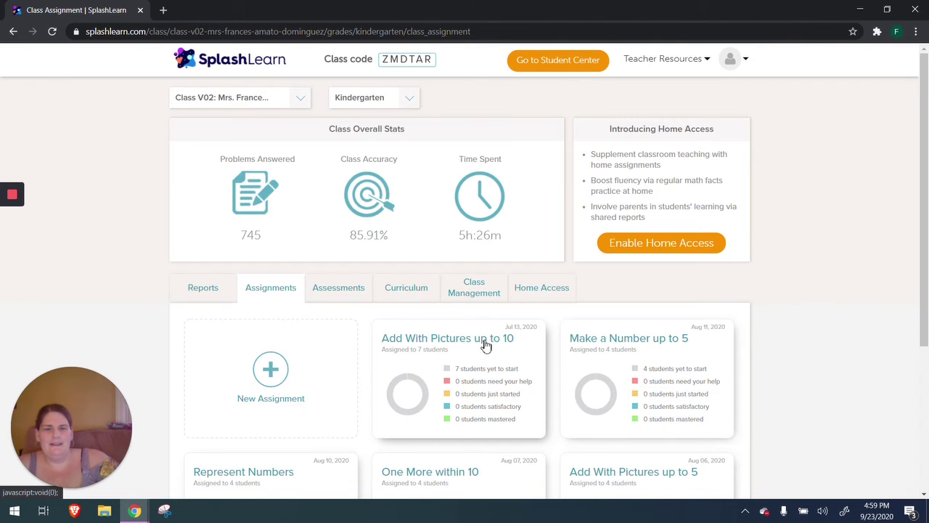
pyautogui.click(486, 346)
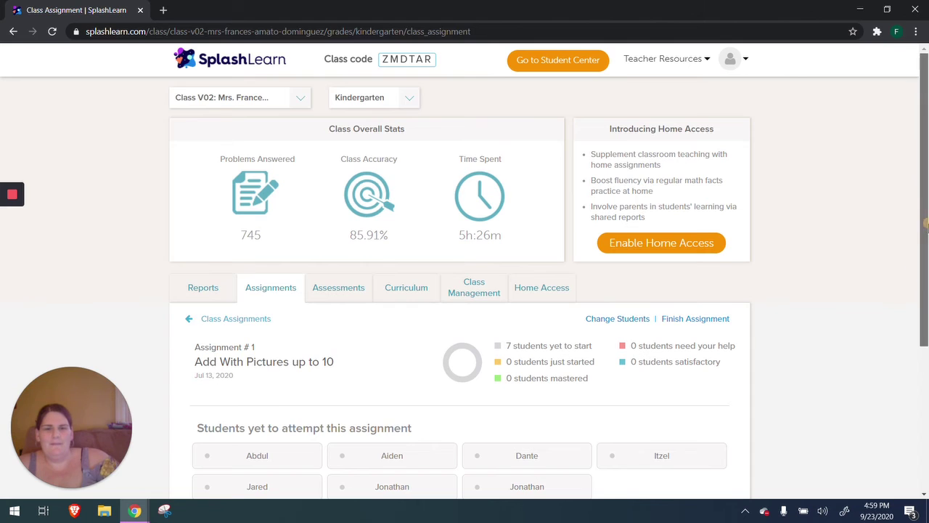
pyautogui.moveTo(923, 246); pyautogui.dragTo(925, 190)
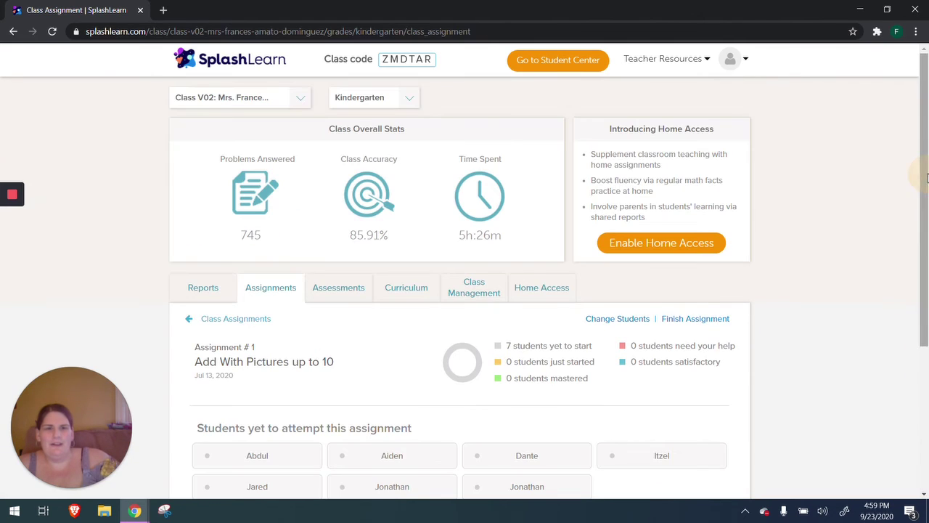
# Step: Go to the Student Center, enter Class V02 with the red-hatted student profile in the second row, and dismiss the Sky World introduction
pyautogui.click(555, 64)
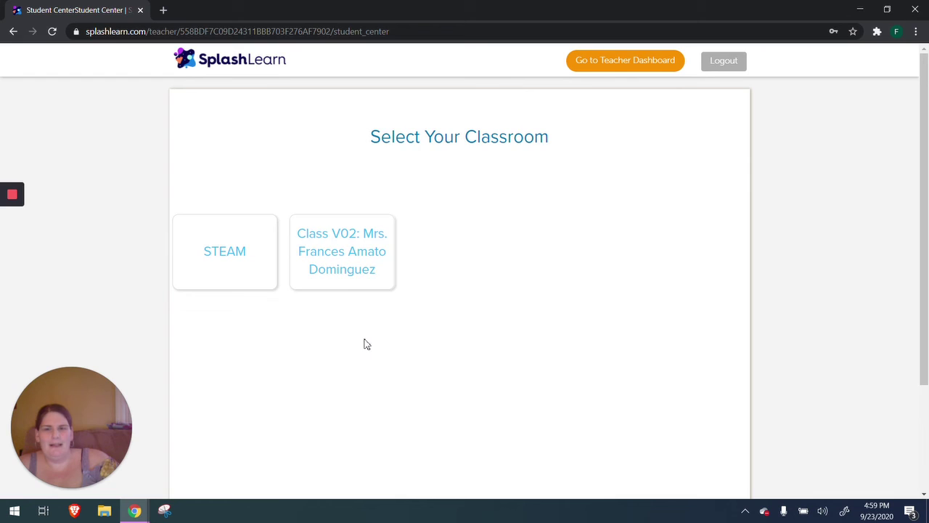
pyautogui.click(344, 251)
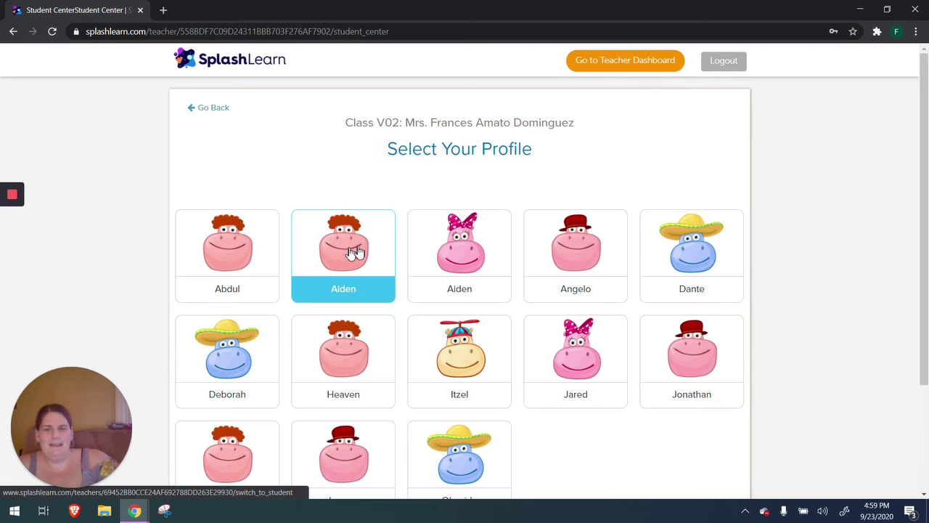
pyautogui.click(680, 374)
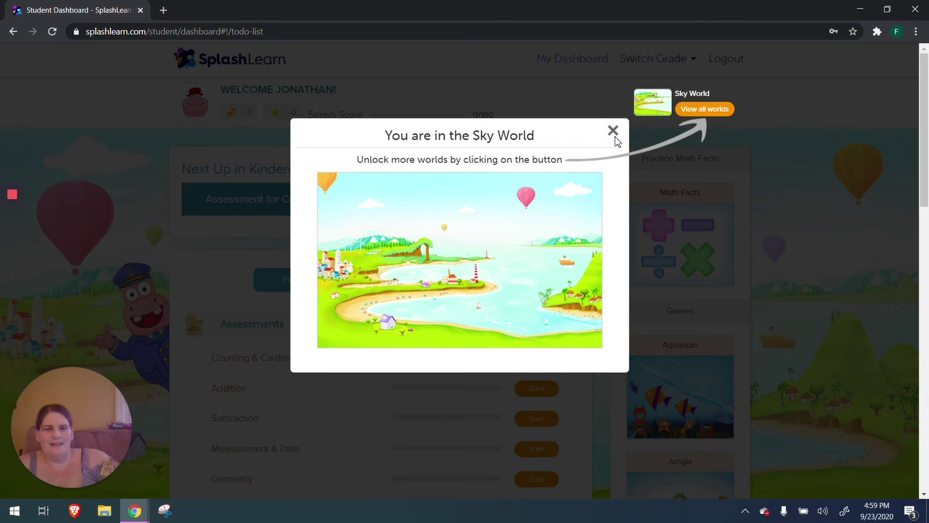
pyautogui.click(614, 131)
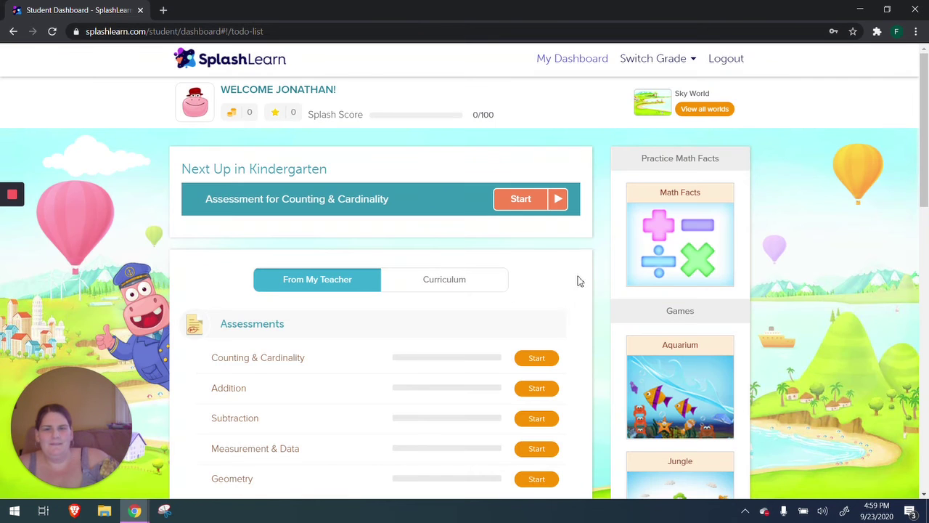
# Step: Start the Counting & Cardinality assessment, answer the three next-number questions with 7, 7 and 10, and the apple count with 5
pyautogui.click(524, 197)
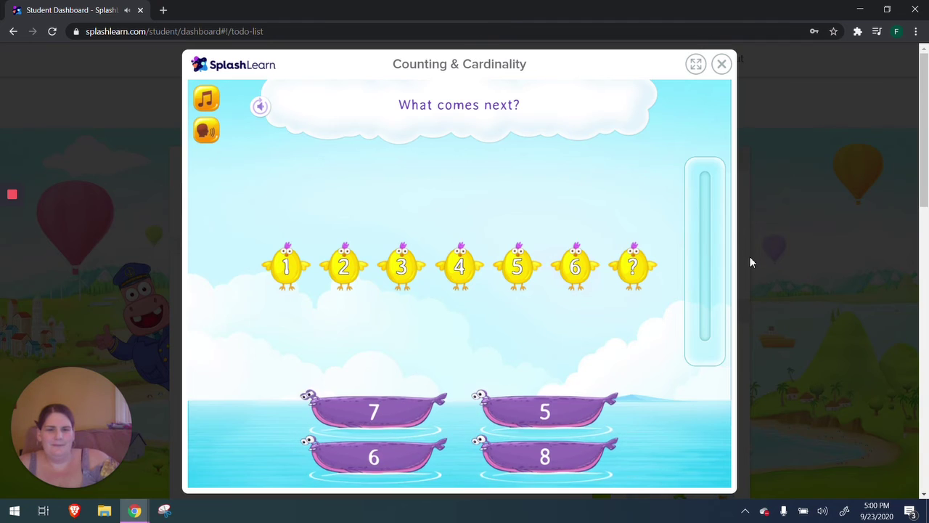
pyautogui.click(369, 419)
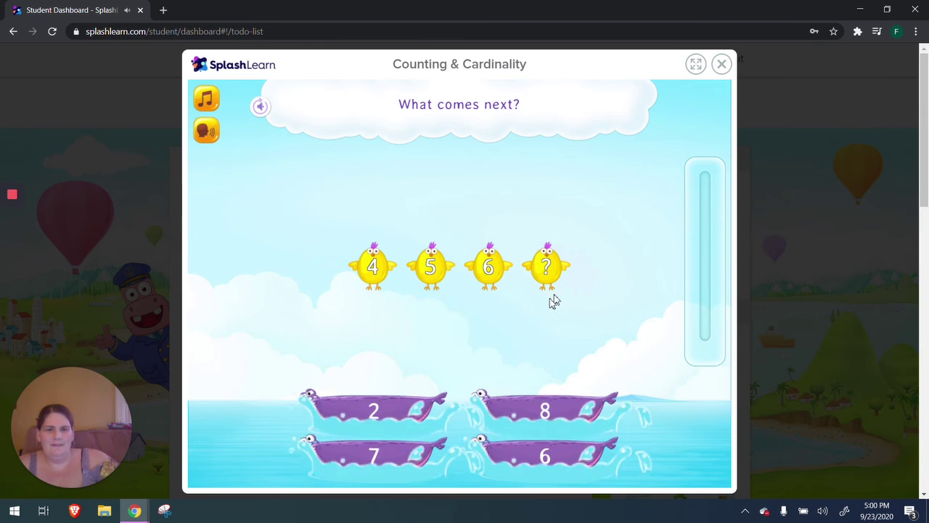
pyautogui.click(387, 453)
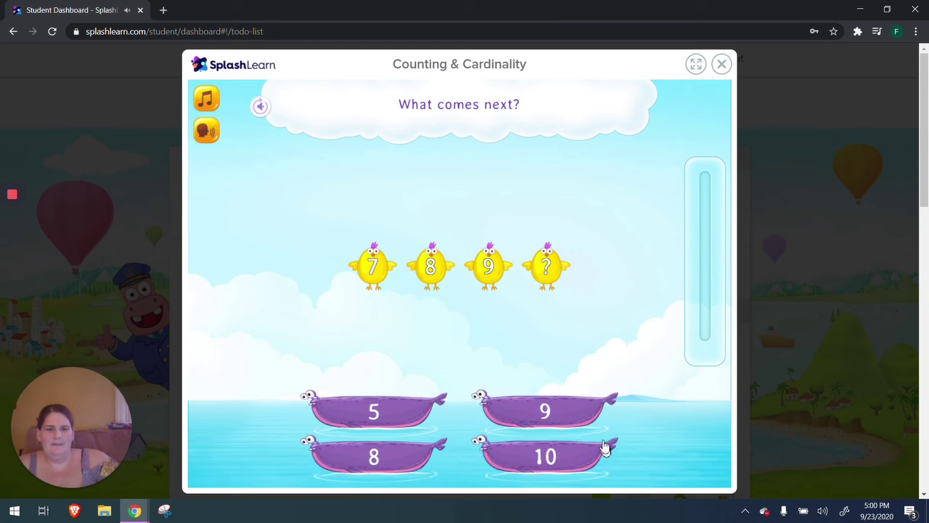
pyautogui.click(576, 454)
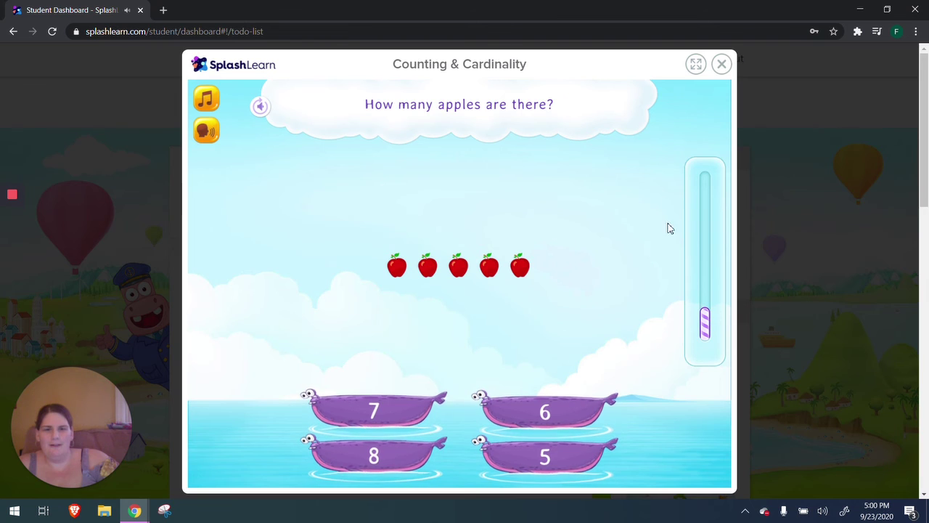
pyautogui.click(535, 462)
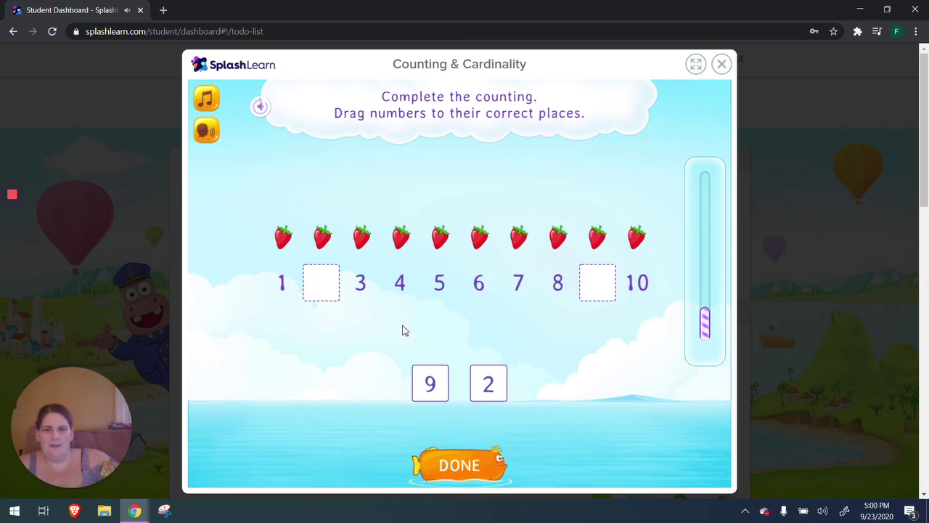
# Step: Complete the strawberry counting sequence by placing 9 after 8 and 2 after 1, and submit the answer
pyautogui.moveTo(447, 392); pyautogui.dragTo(594, 316)
pyautogui.moveTo(489, 382); pyautogui.dragTo(323, 283)
pyautogui.click(467, 471)
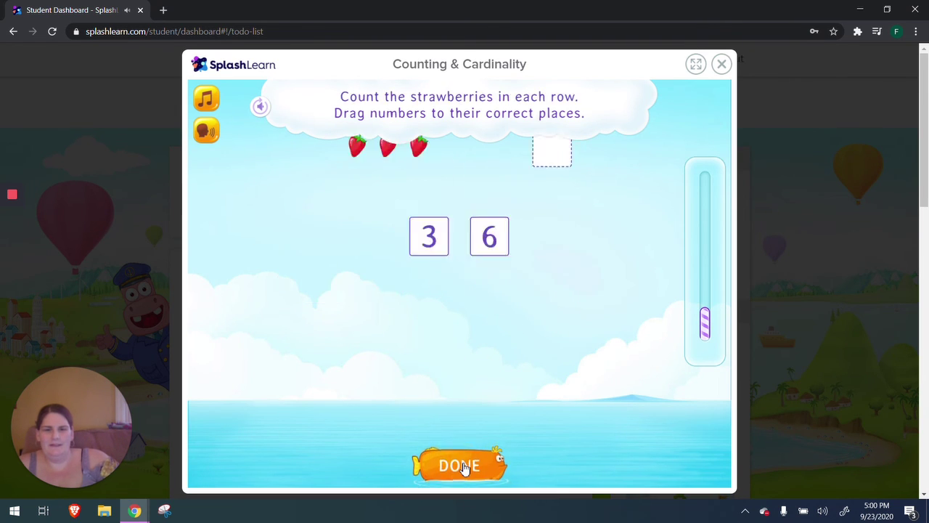
# Step: Label the strawberry rows with 3 for the upper row and 6 for the lower row, and submit the answer
pyautogui.moveTo(481, 392); pyautogui.dragTo(554, 309)
pyautogui.moveTo(420, 396); pyautogui.dragTo(532, 200)
pyautogui.click(473, 461)
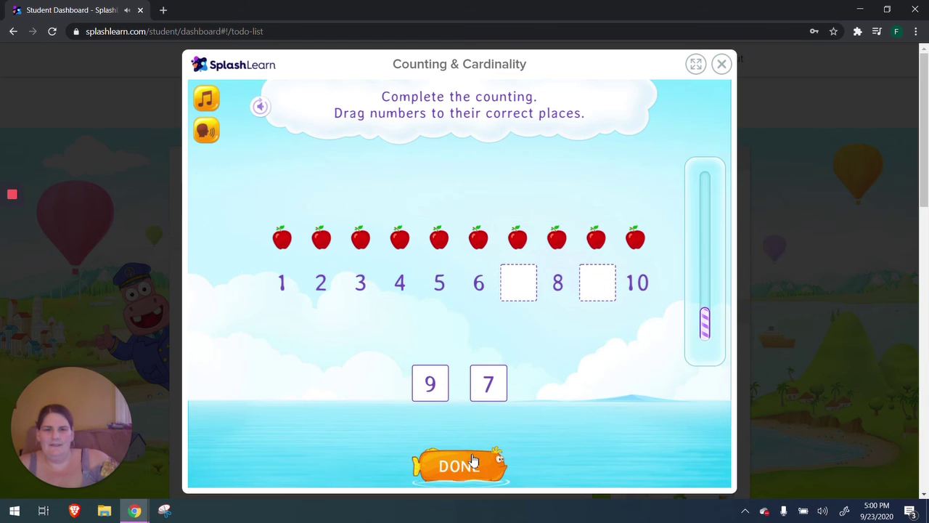
# Step: Complete the apple counting sequence by placing 7 after 6 and 9 after 8, and submit the answer
pyautogui.moveTo(488, 383); pyautogui.dragTo(518, 283)
pyautogui.moveTo(428, 390); pyautogui.dragTo(597, 283)
pyautogui.click(468, 471)
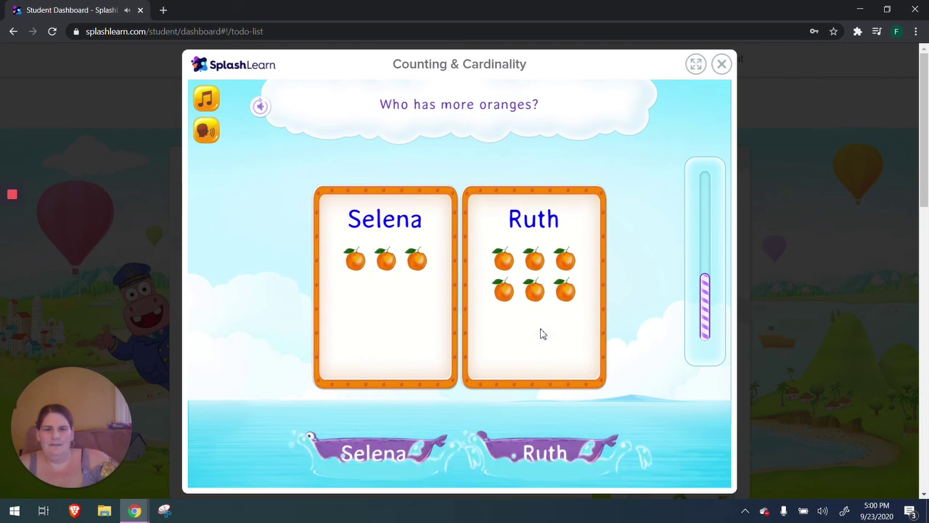
# Step: Answer with the child who has six oranges, the nine-chick picture, 10 and 7 as the greater numbers, and the ten-apple picture
pyautogui.click(529, 444)
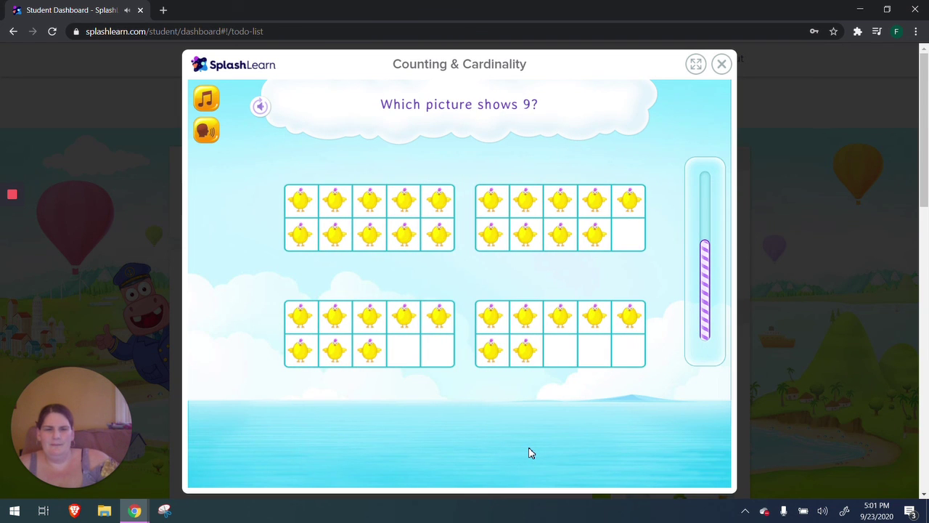
pyautogui.click(570, 223)
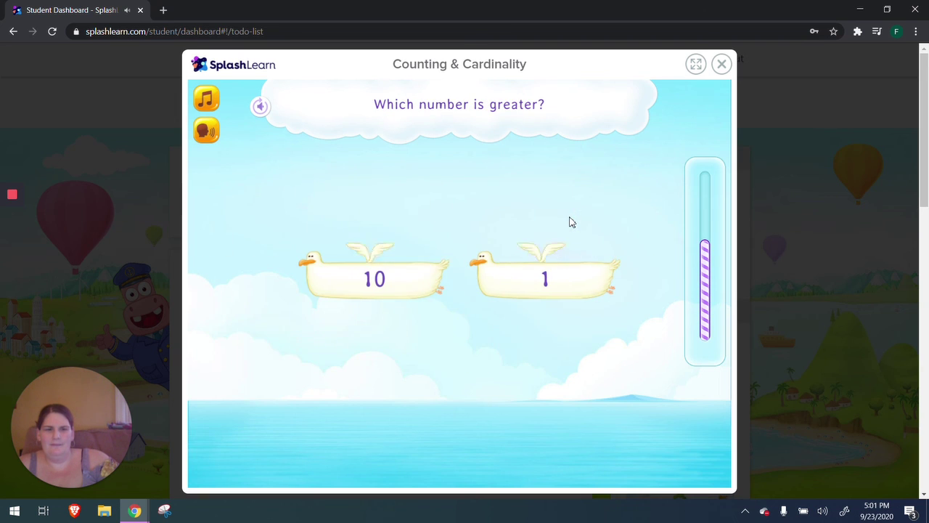
pyautogui.click(361, 296)
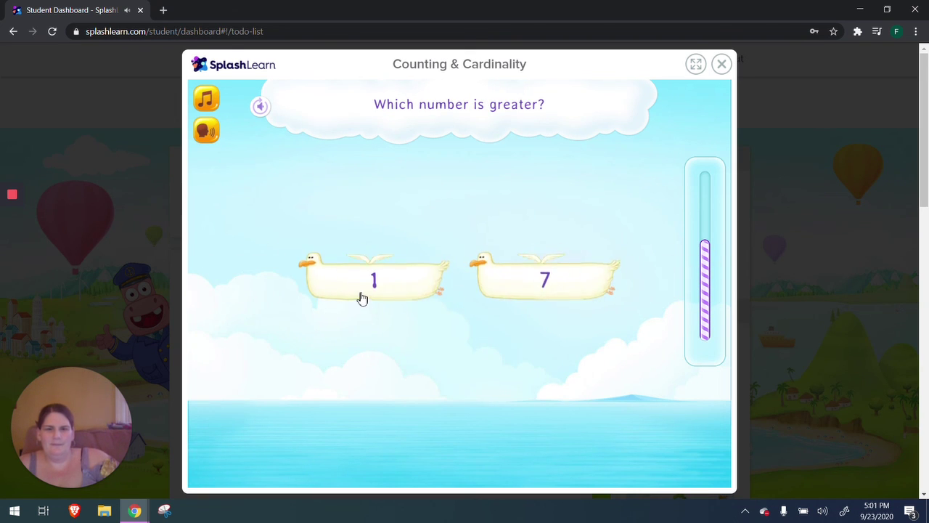
pyautogui.click(541, 274)
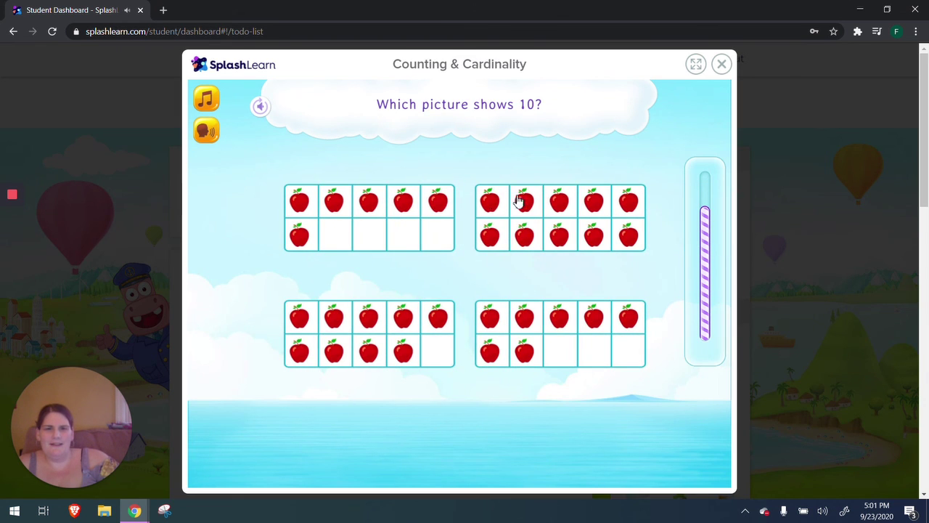
pyautogui.click(606, 204)
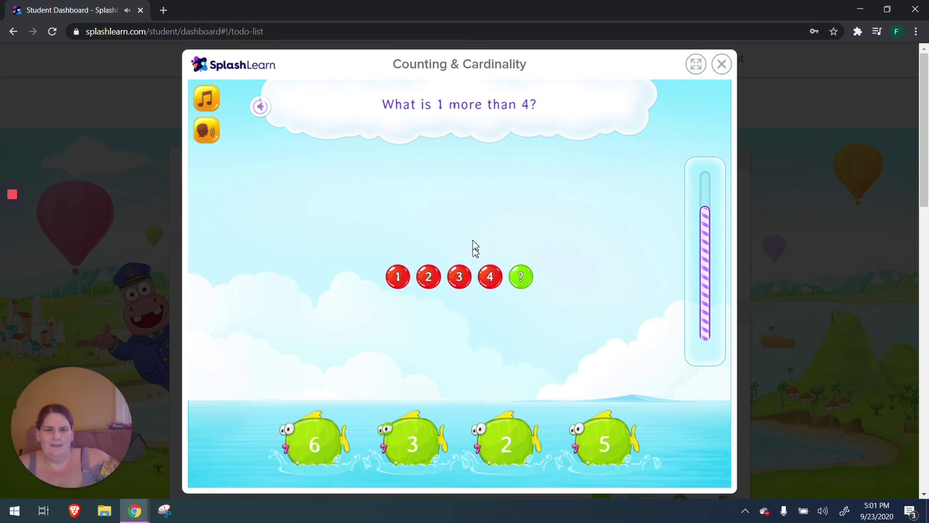
# Step: Answer 5 for one more than 4 and 4 for one more than 3, and close the assessment to return to the student dashboard
pyautogui.rightClick(588, 439)
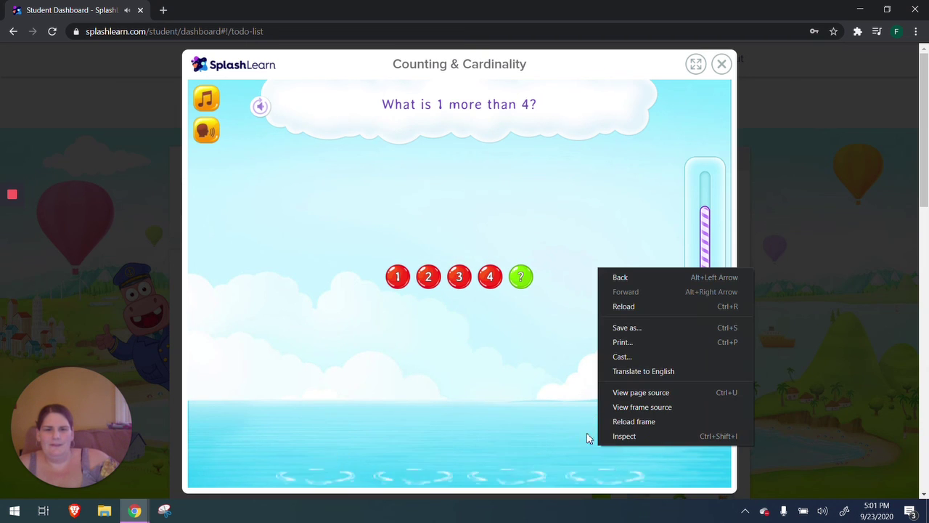
pyautogui.click(475, 305)
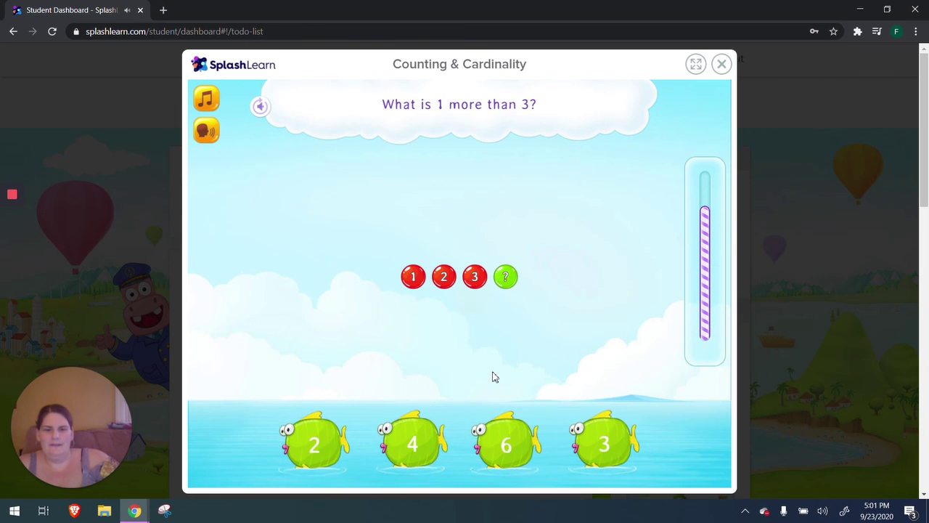
pyautogui.click(414, 439)
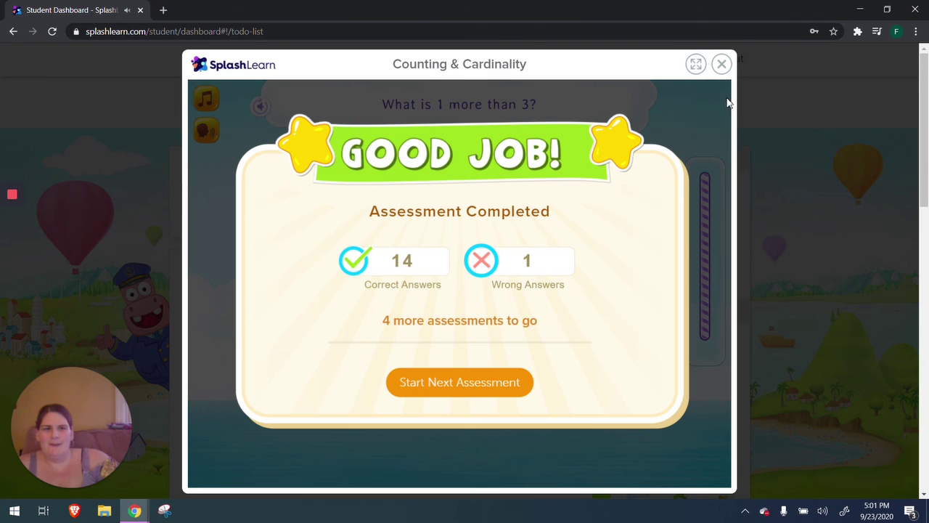
pyautogui.click(719, 66)
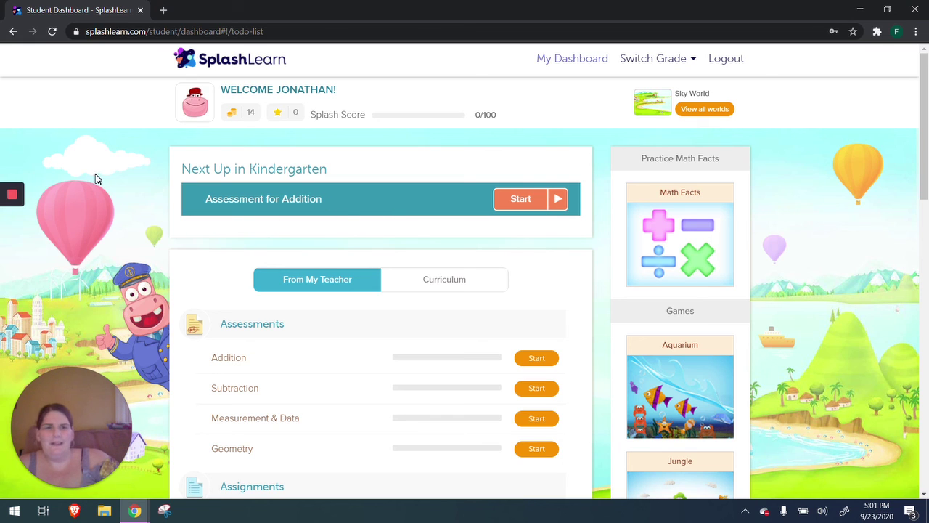
pyautogui.moveTo(19, 204)
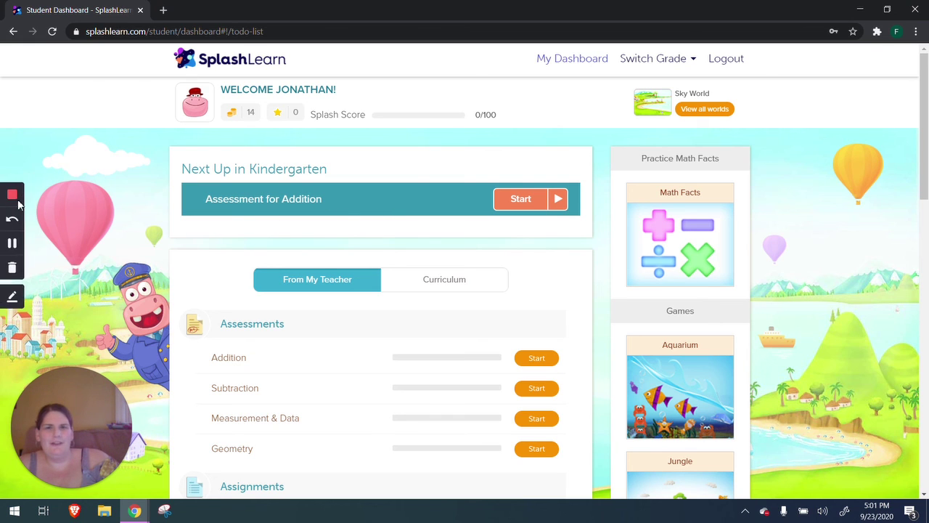